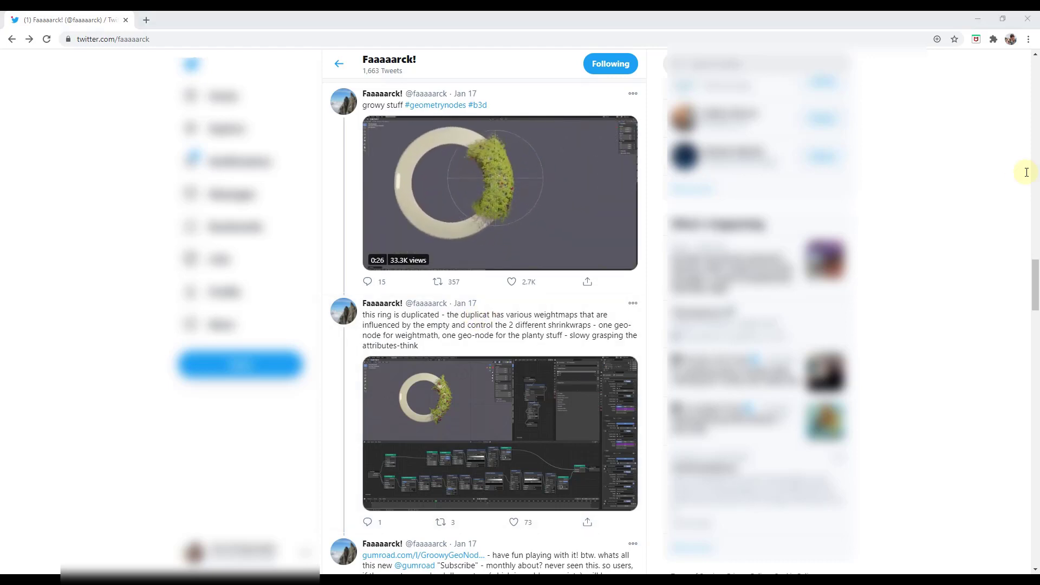
- Look over the Groowy Geometrynodes product page on Gumroad, including its node setup preview and membership details
click(393, 13)
scroll(410, 250, up, 3)
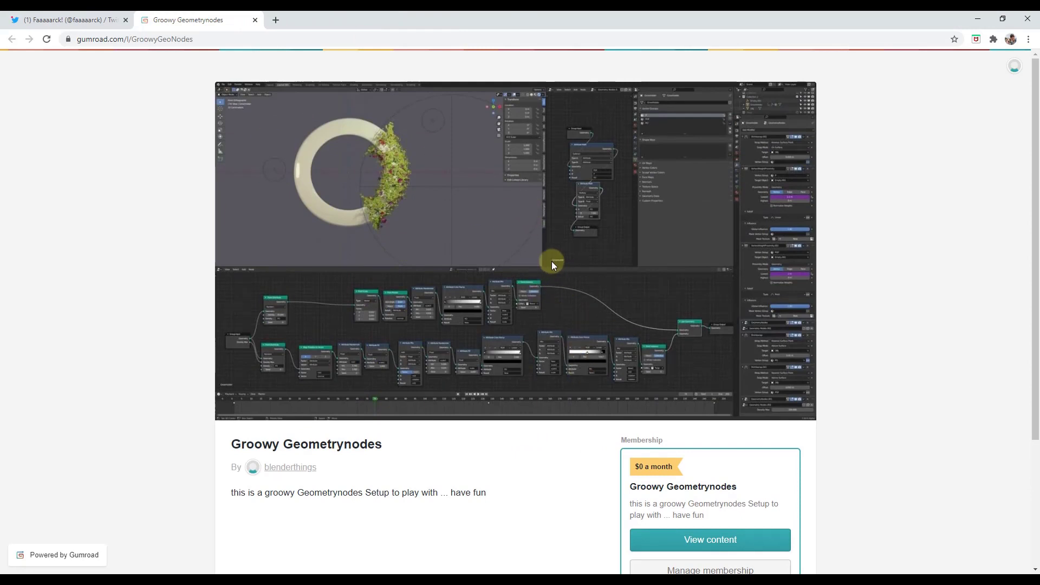
scroll(555, 270, down, 3)
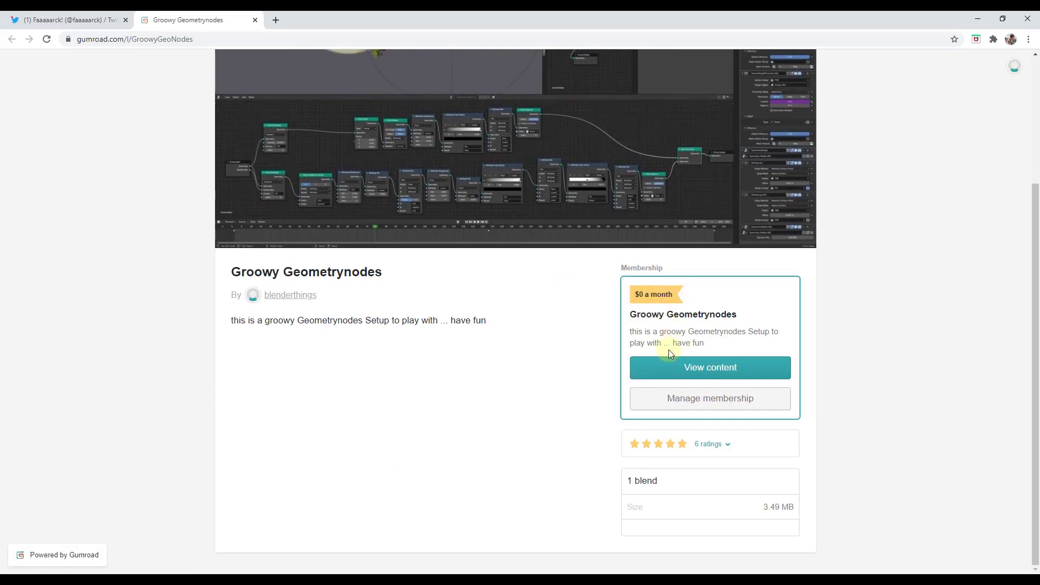
scroll(678, 352, up, 3)
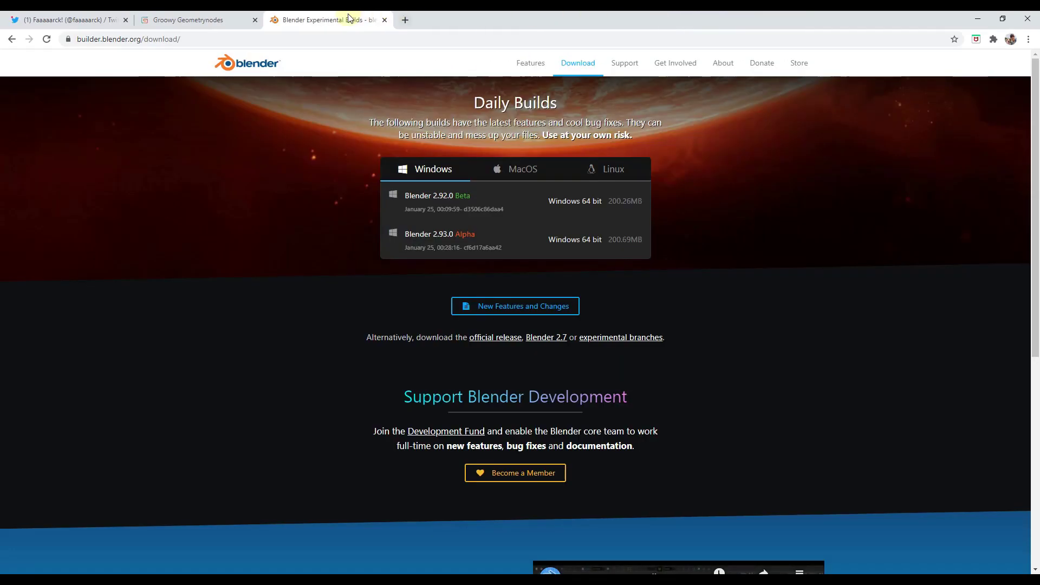
- Go from the Blender home page to the download page and open the experimental daily builds
click(247, 66)
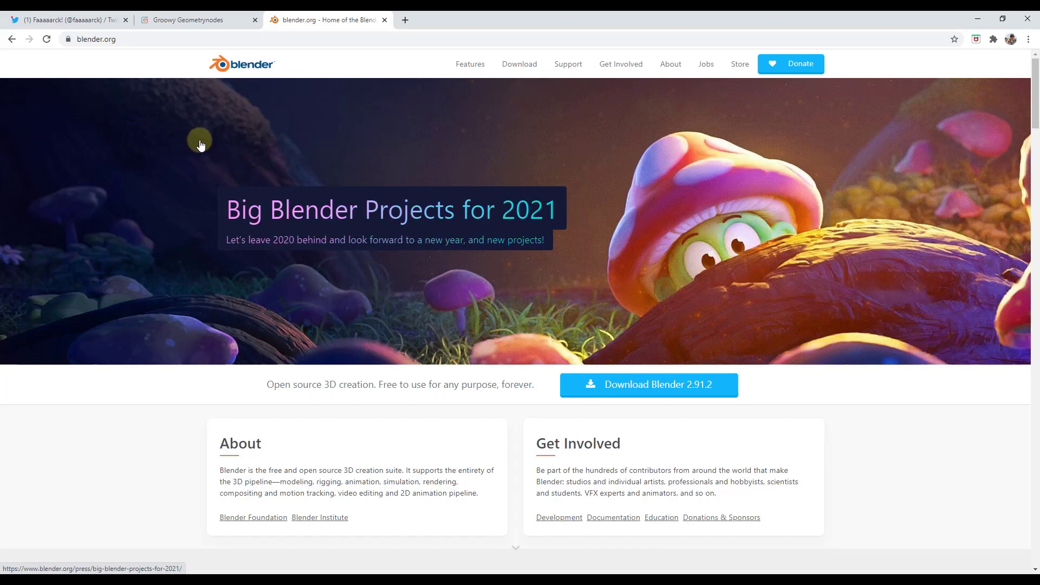
click(518, 65)
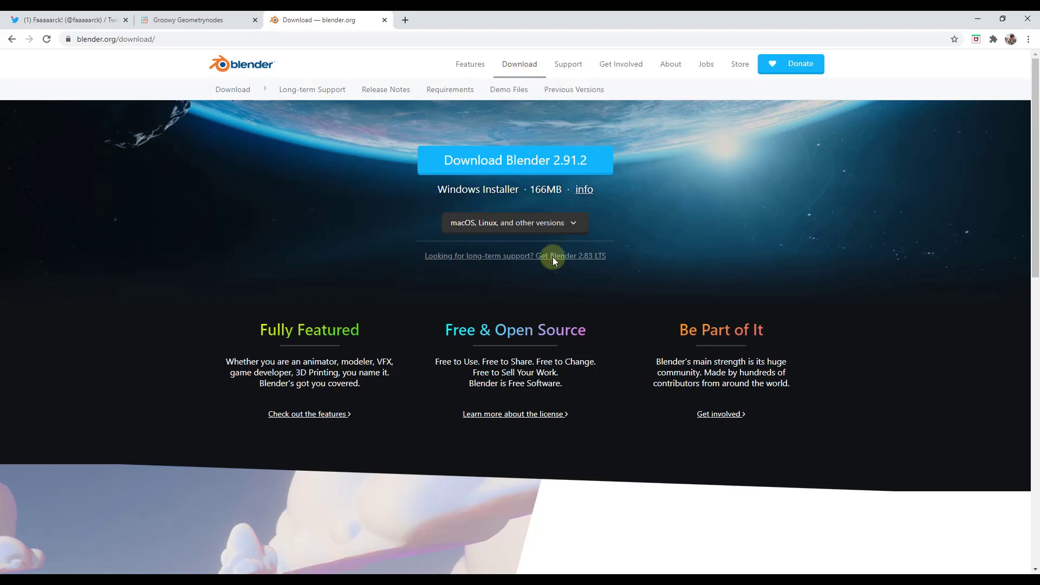
scroll(554, 258, down, 7)
scroll(559, 264, down, 5)
click(332, 377)
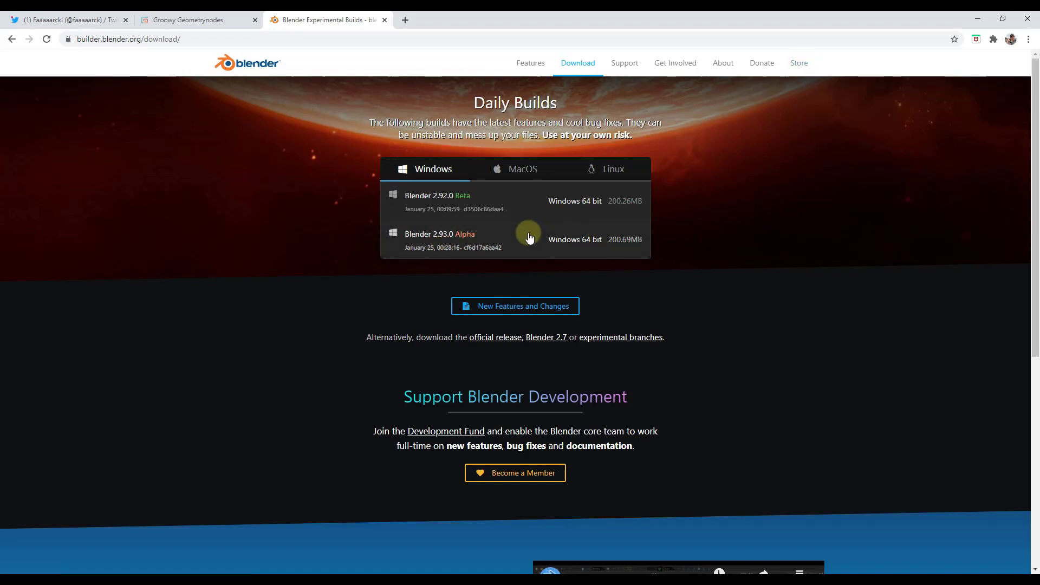
- Switch to Blender 2.93.0 Alpha and open the recent file Groowy GeoNodes.blend
click(106, 24)
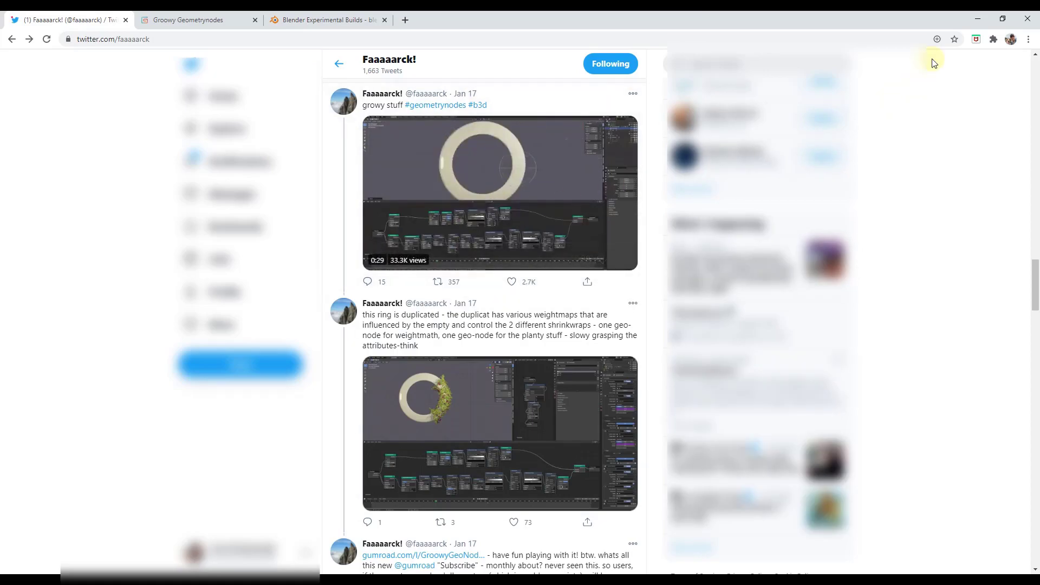
click(981, 21)
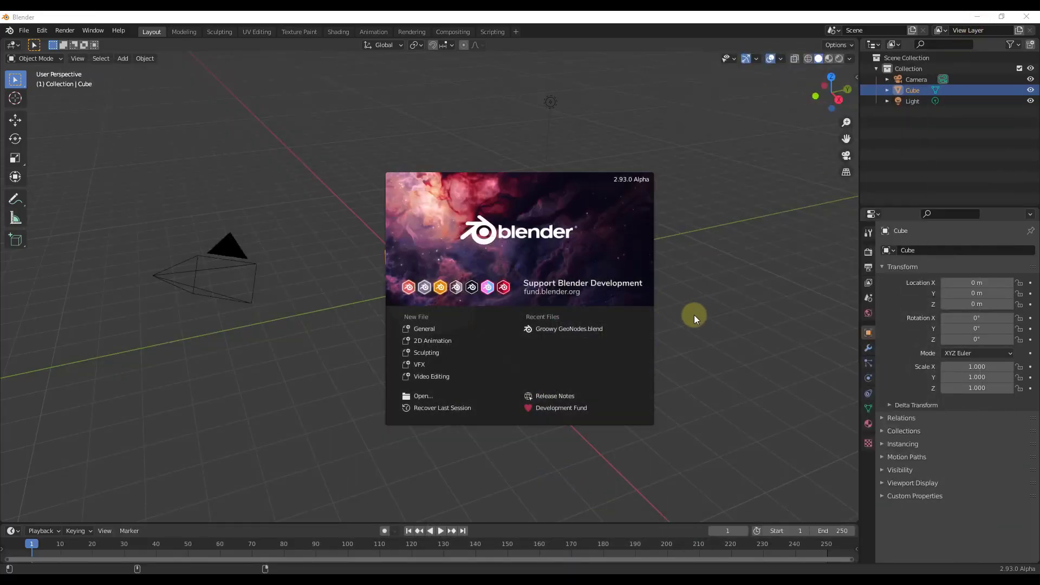
click(540, 329)
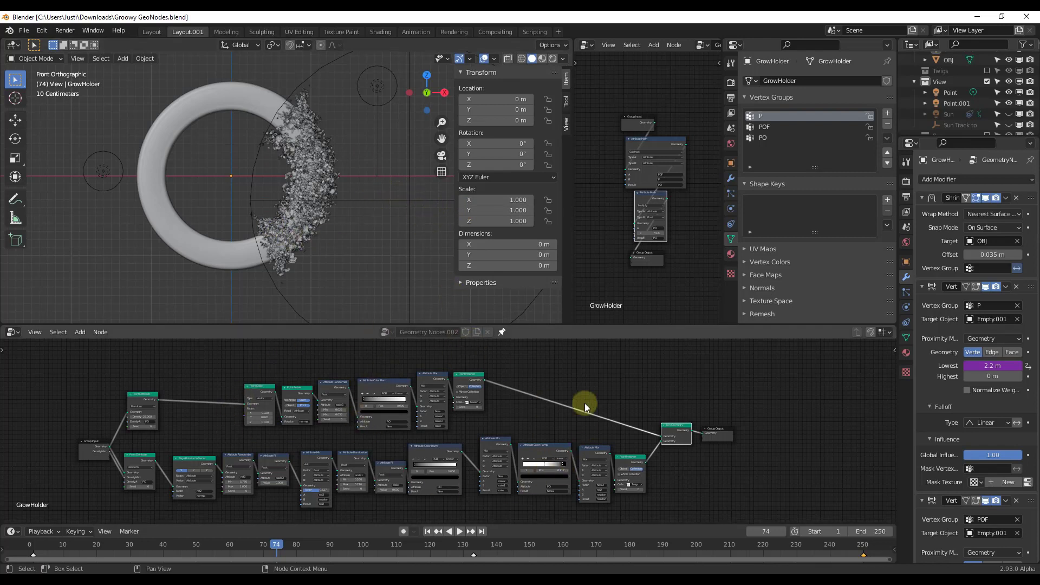
- Select the large sphere empty beside the ring and move it along X across the ring and back to about 2.39 m
click(410, 200)
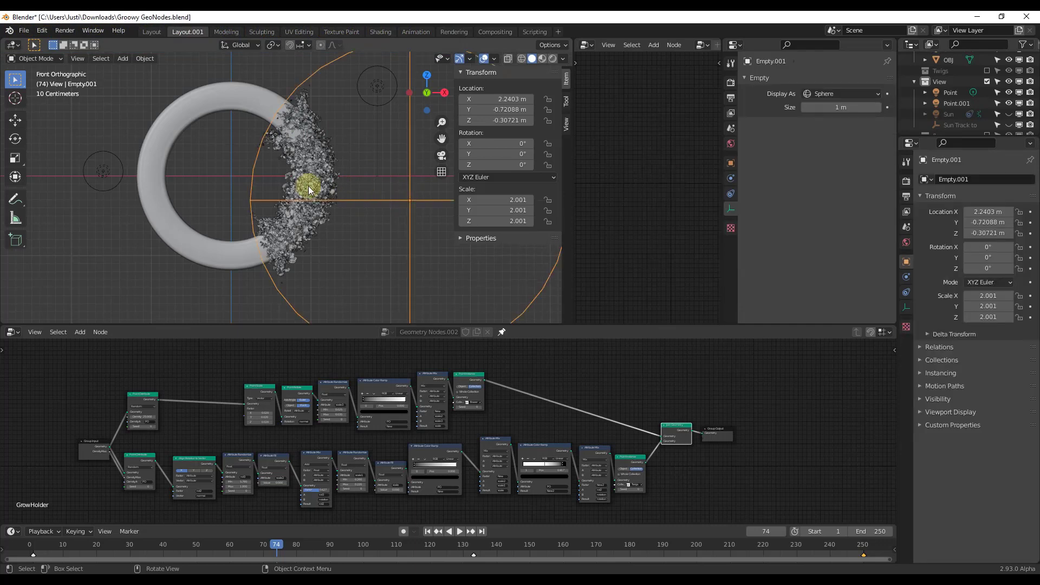
middle_drag(309, 186, 365, 140)
scroll(371, 205, up, 3)
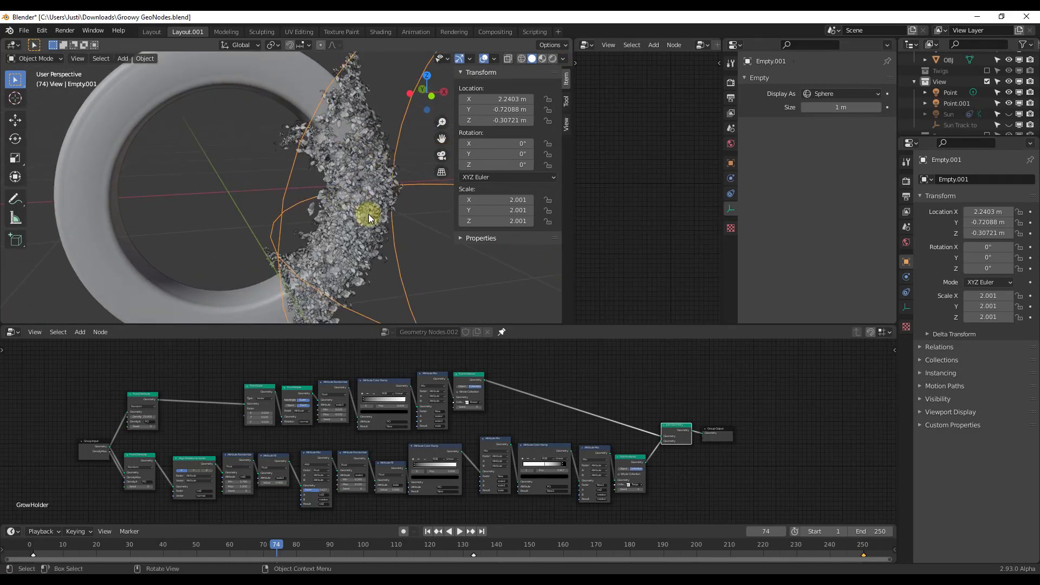
scroll(368, 214, down, 4)
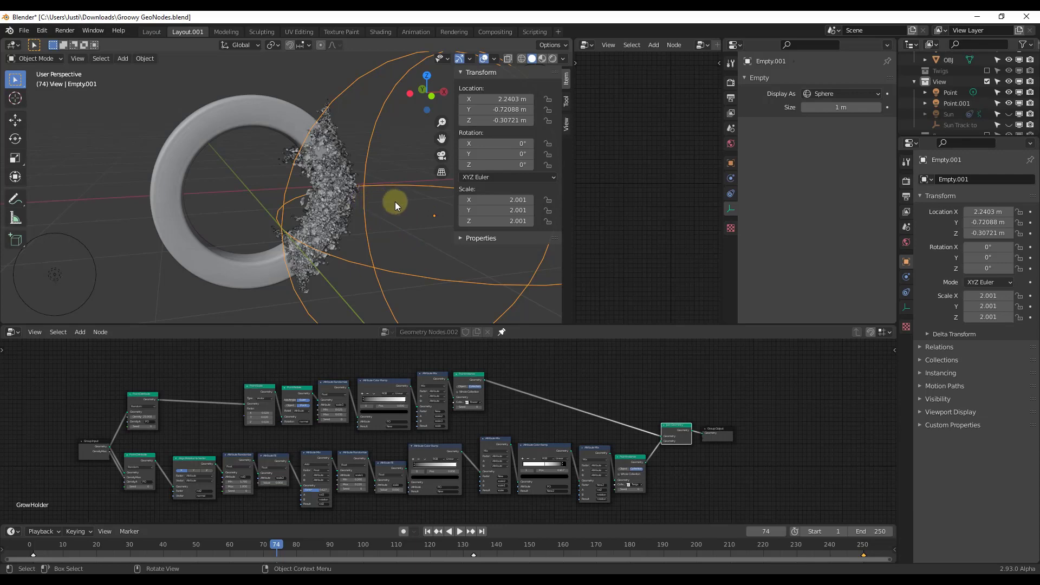
key(g)
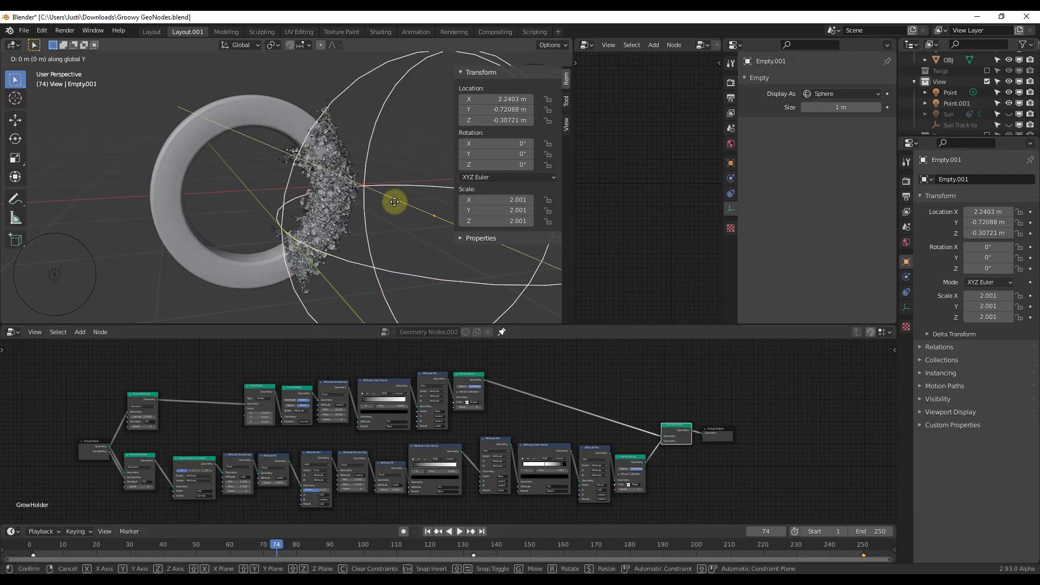
key(x)
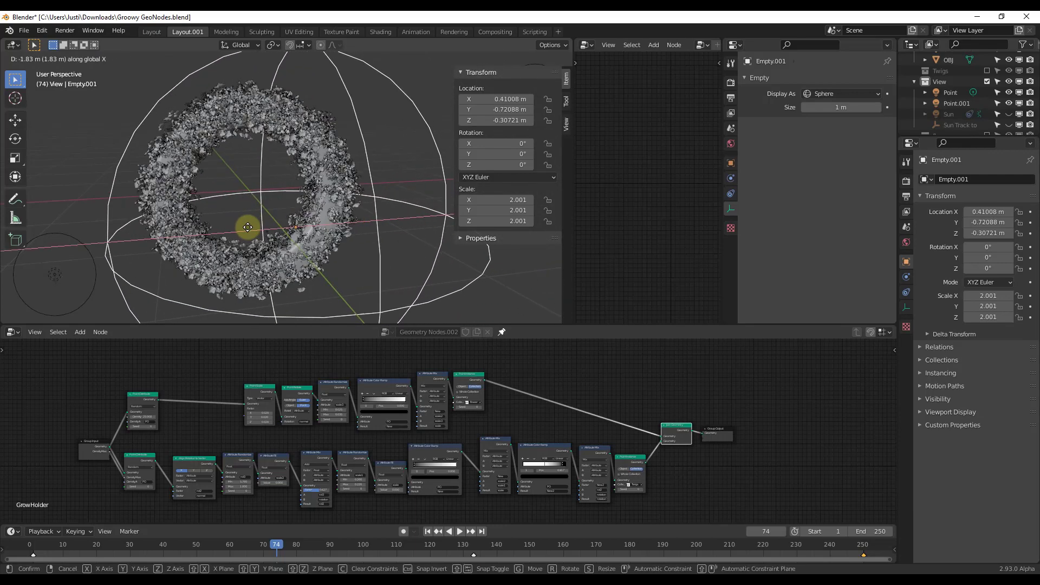
mouse_move(111, 238)
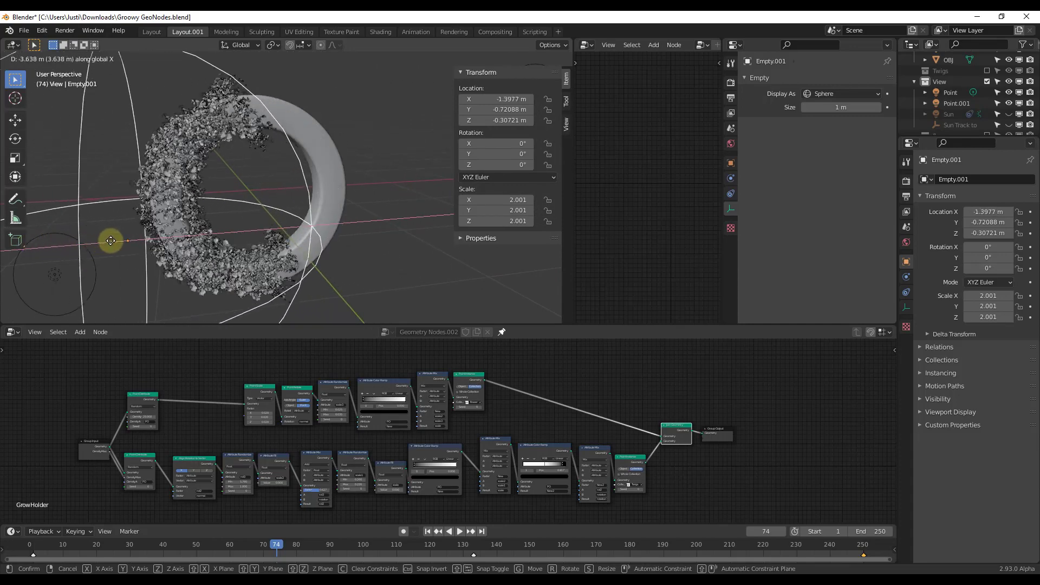
mouse_move(282, 232)
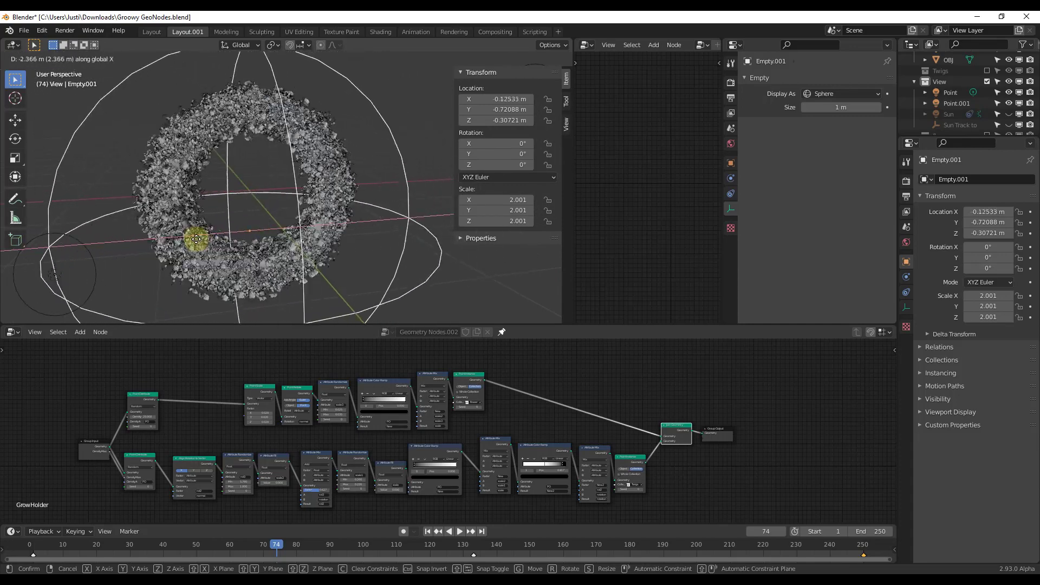
mouse_move(173, 242)
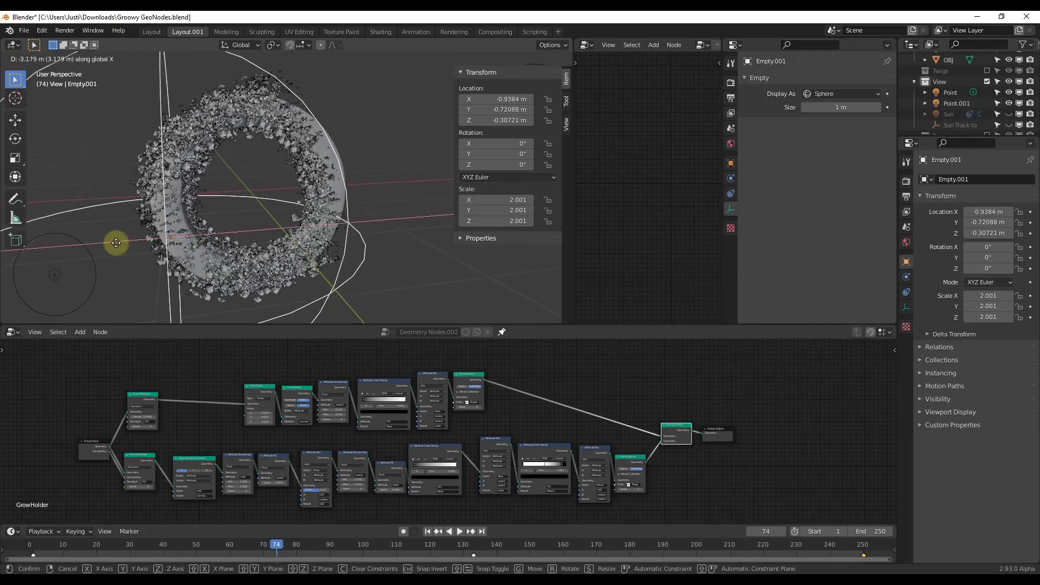
mouse_move(364, 236)
click(407, 225)
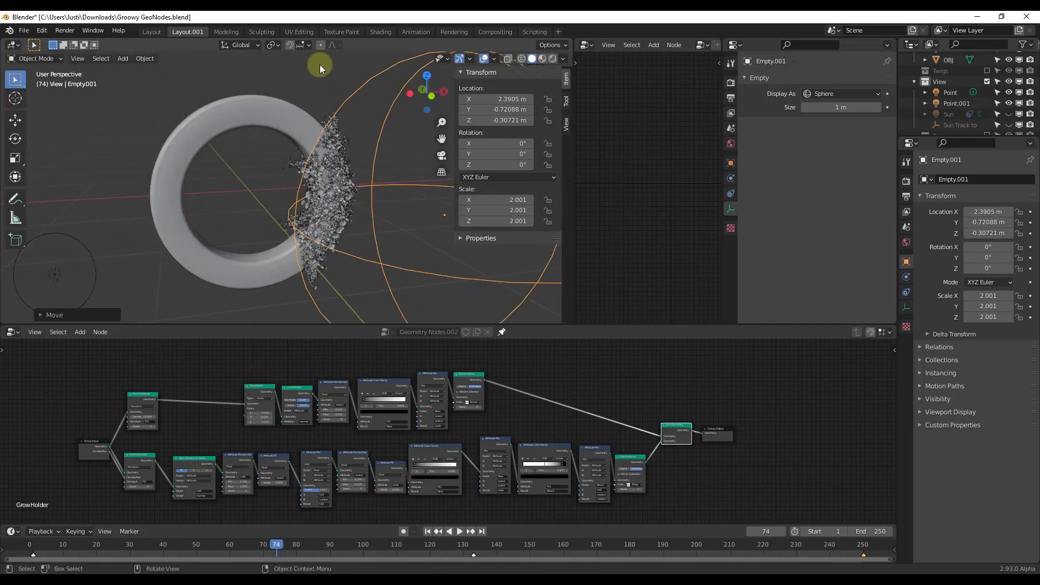
- Show the viewport in rendered shading, move the empty along X to about 2.24 m, and deselect it
click(553, 60)
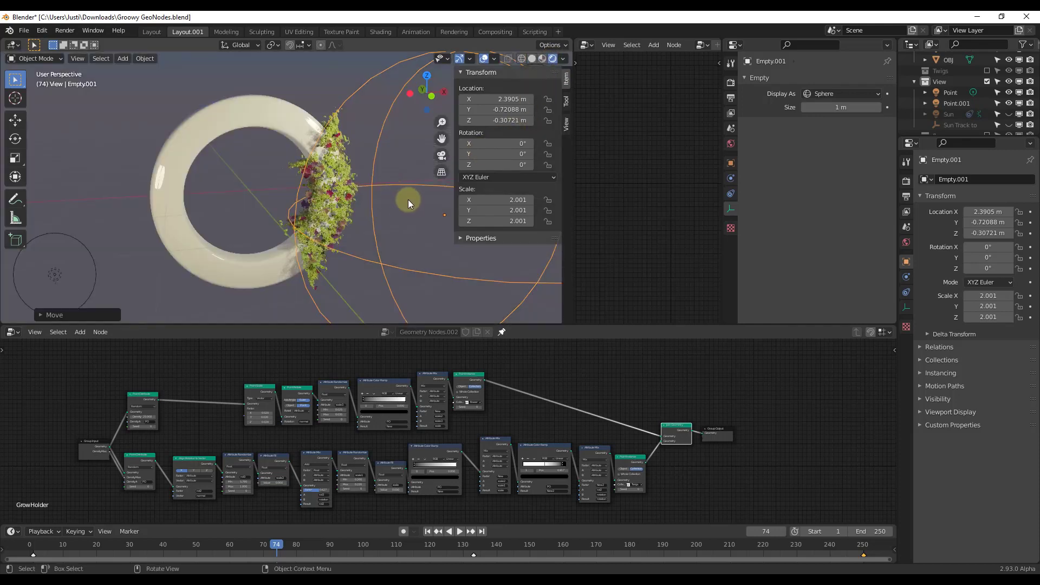
key(g)
key(y)
key(x)
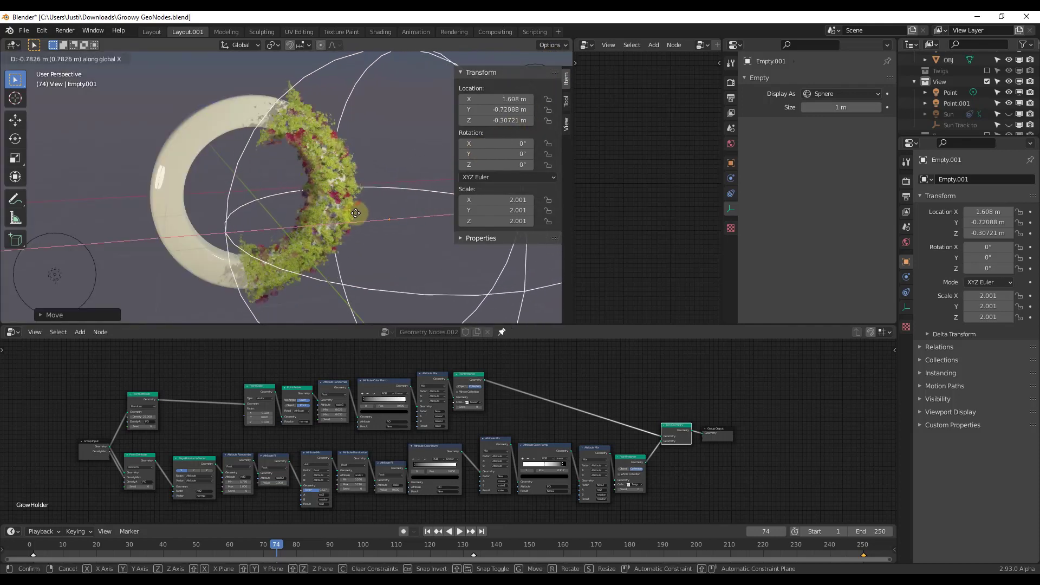
click(326, 187)
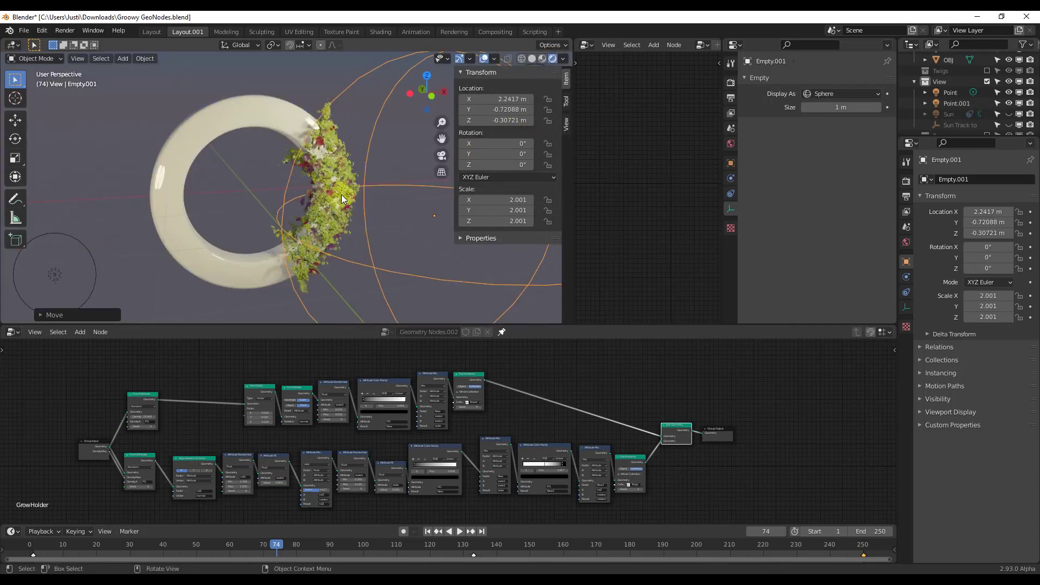
click(578, 235)
click(394, 234)
click(297, 74)
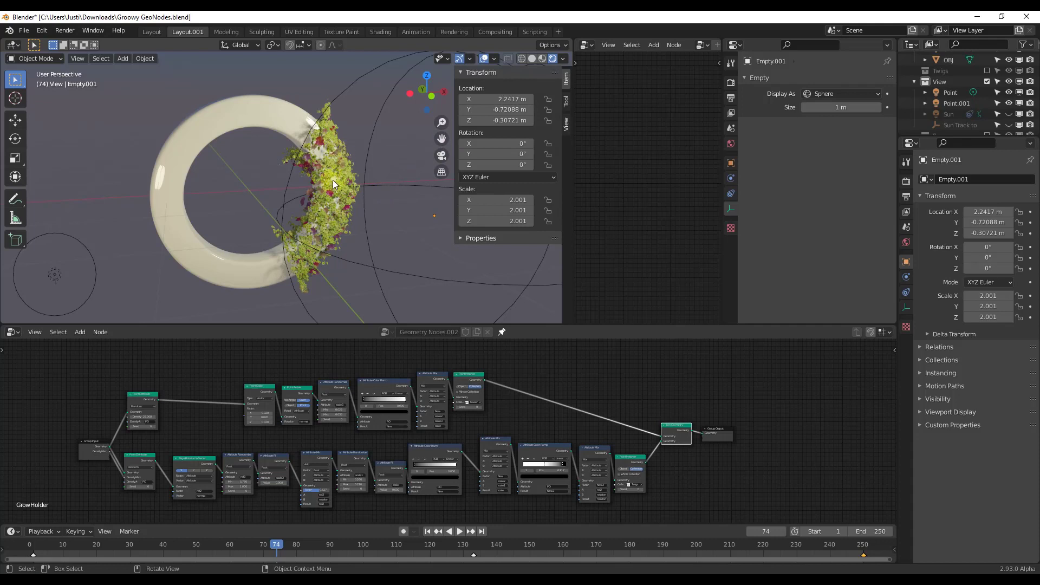
scroll(450, 389, up, 1)
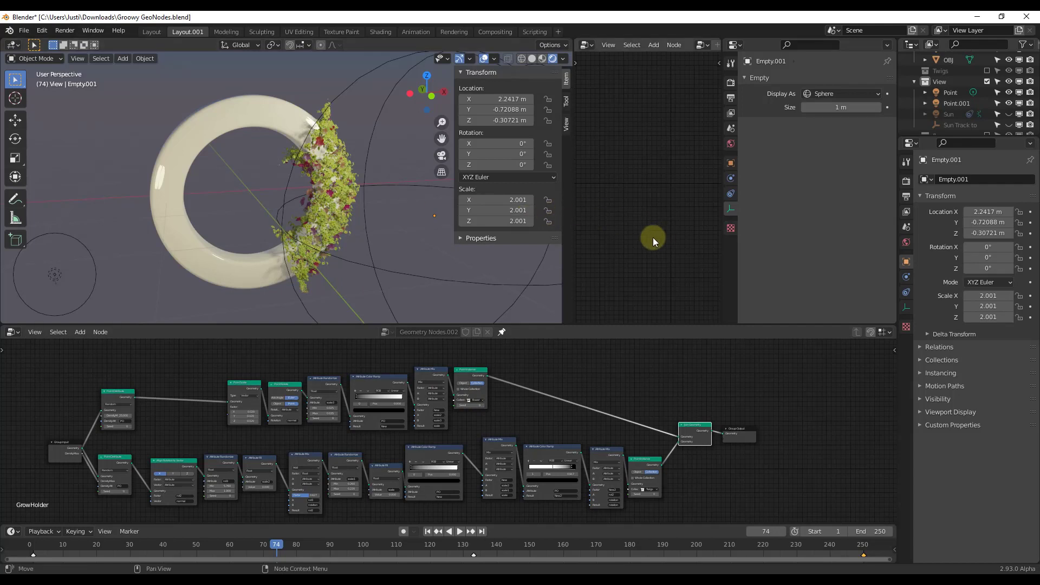
- Select the GrowHolder plant growth on the ring and examine its leaves and flowers up close
click(346, 191)
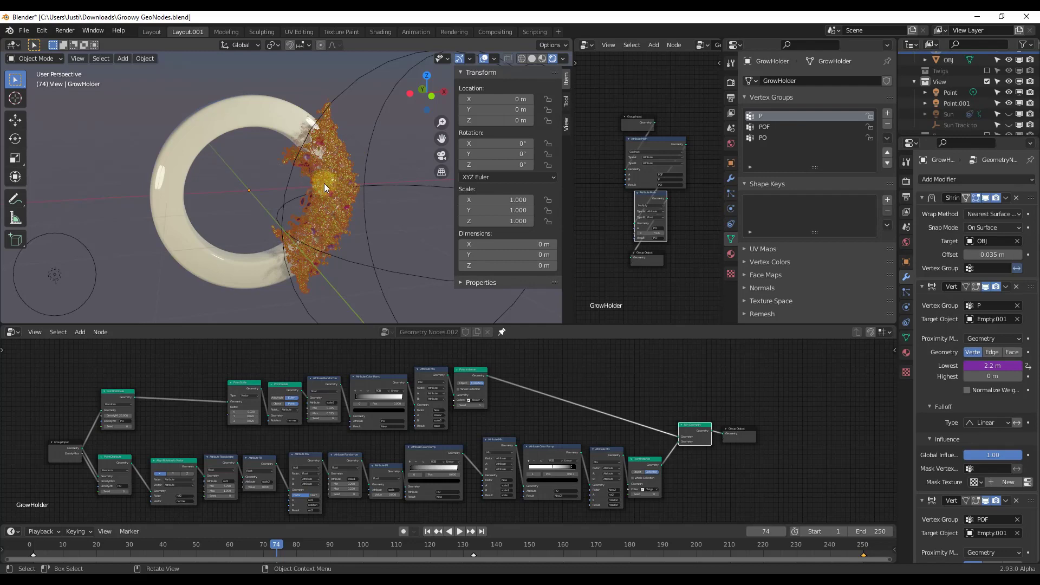
scroll(335, 205, up, 5)
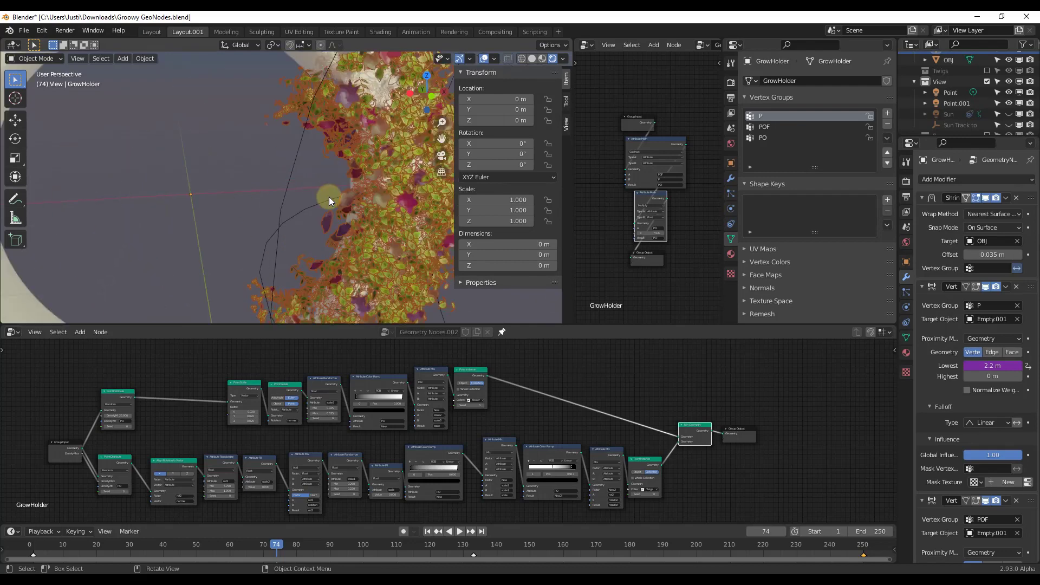
scroll(414, 196, up, 3)
scroll(417, 196, down, 4)
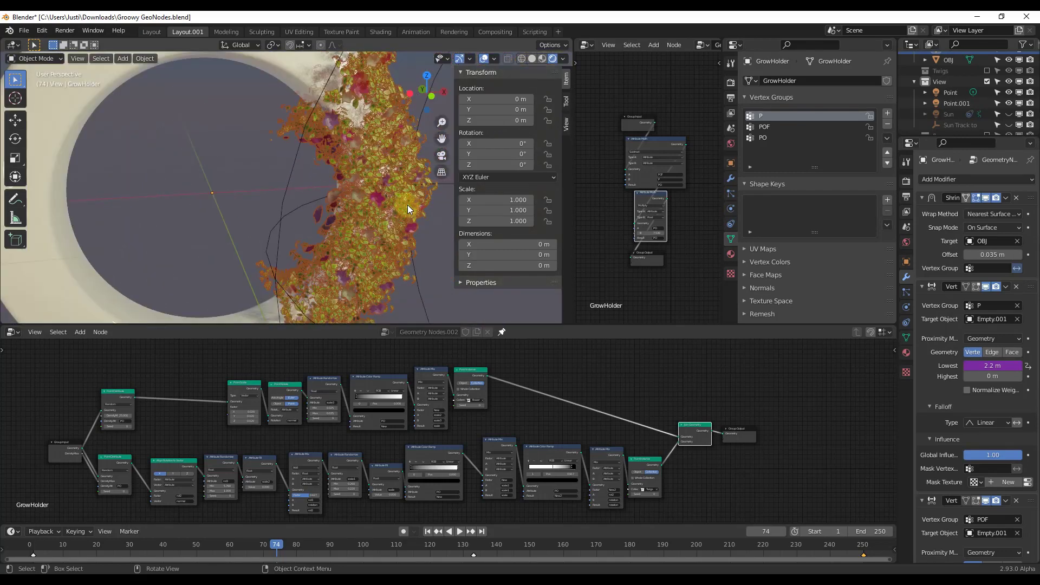
scroll(350, 214, up, 5)
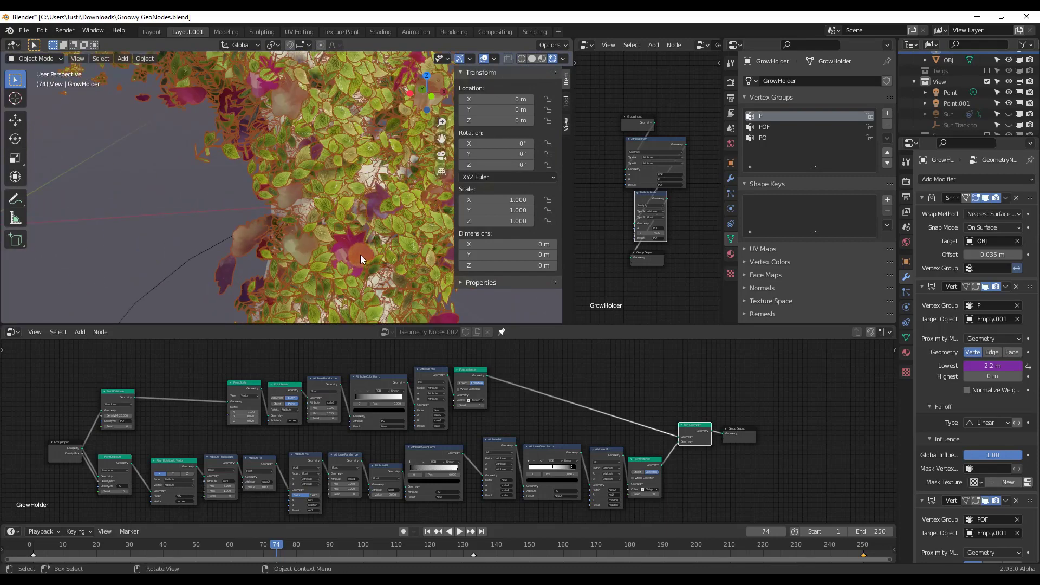
- Examine GrowHolder's two geometry node branches, including the collection assigned in each Point Instance node
middle_drag(138, 441, 152, 432)
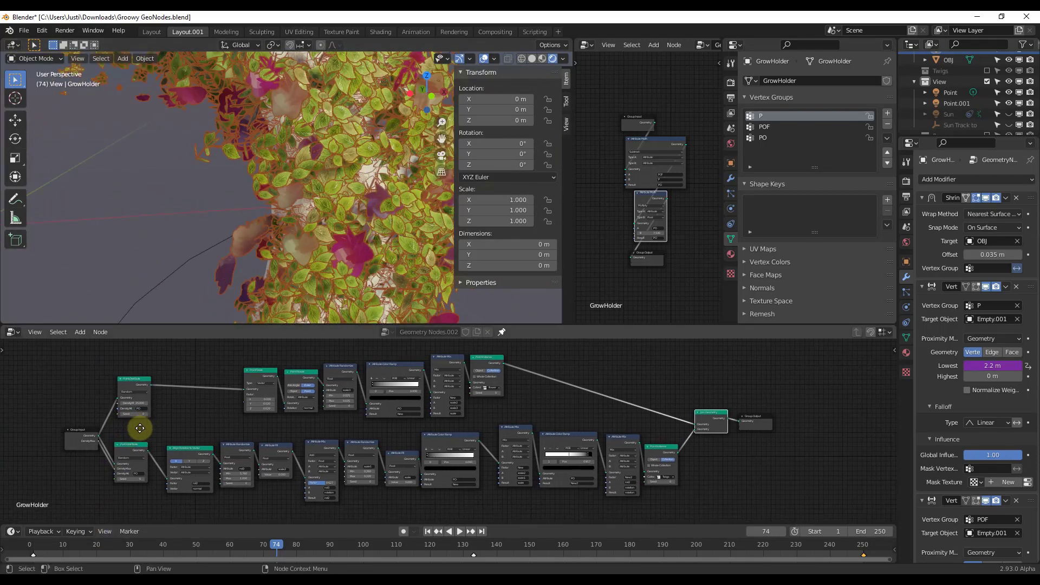
scroll(151, 420, up, 1)
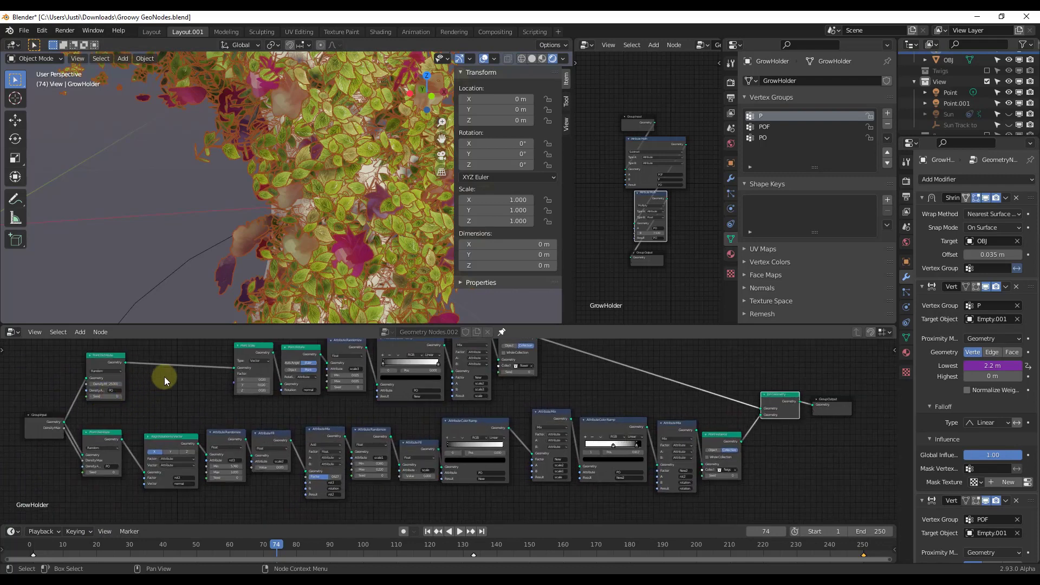
scroll(527, 365, up, 4)
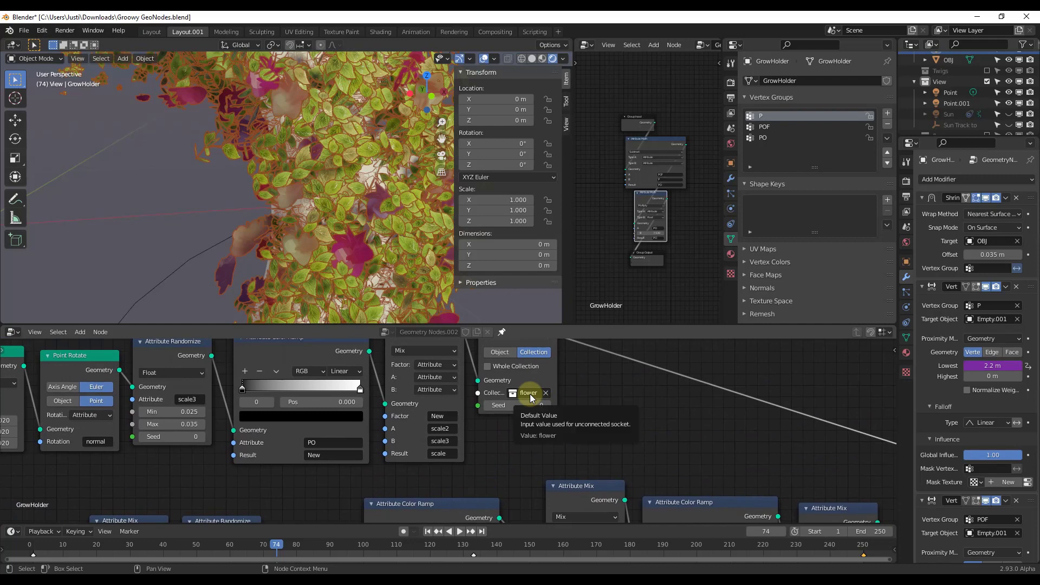
scroll(708, 438, down, 3)
middle_drag(707, 438, 601, 492)
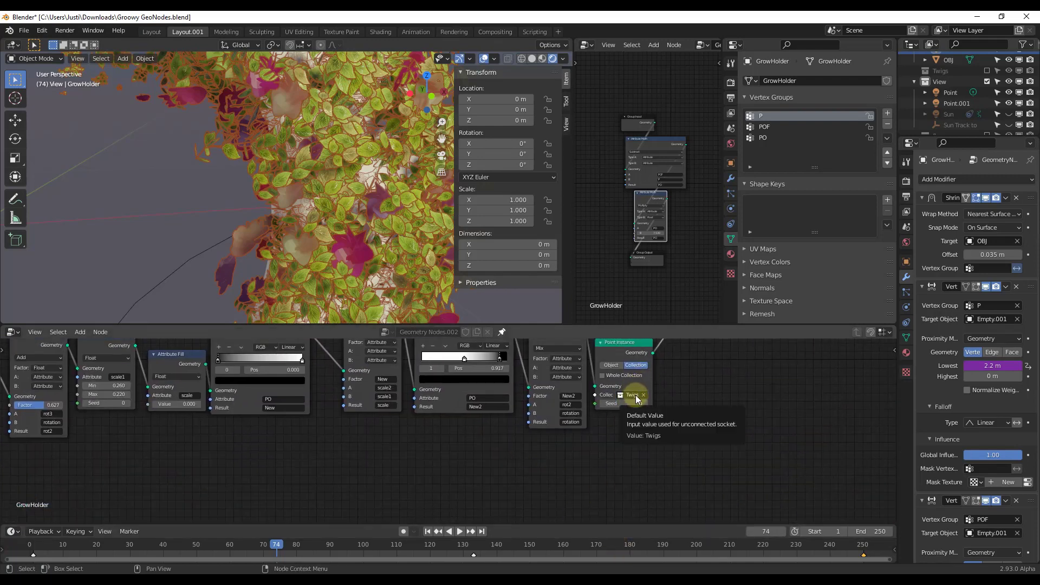
scroll(327, 211, down, 8)
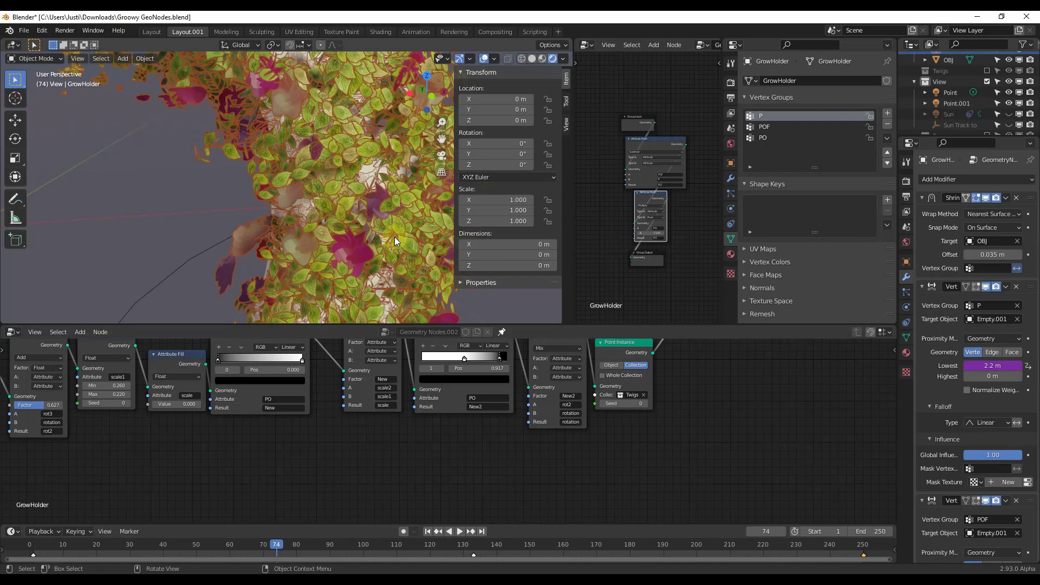
scroll(382, 485, down, 6)
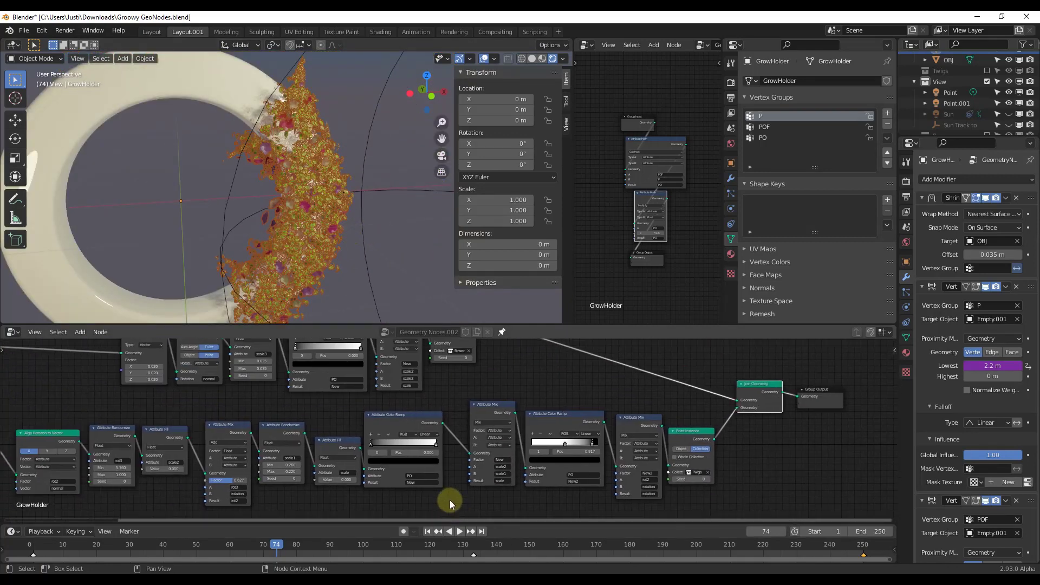
middle_drag(490, 404, 569, 418)
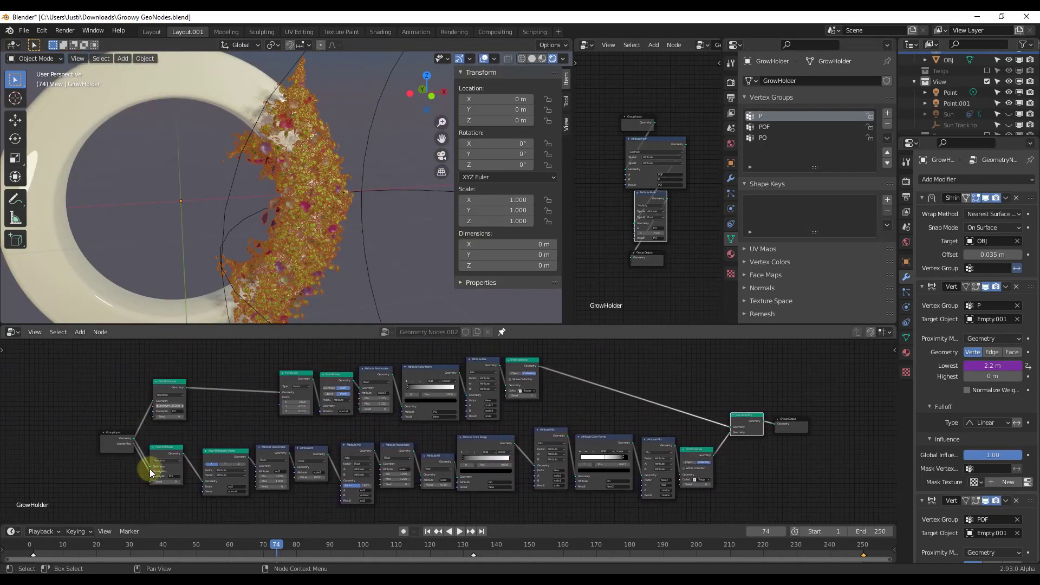
middle_drag(365, 247, 208, 176)
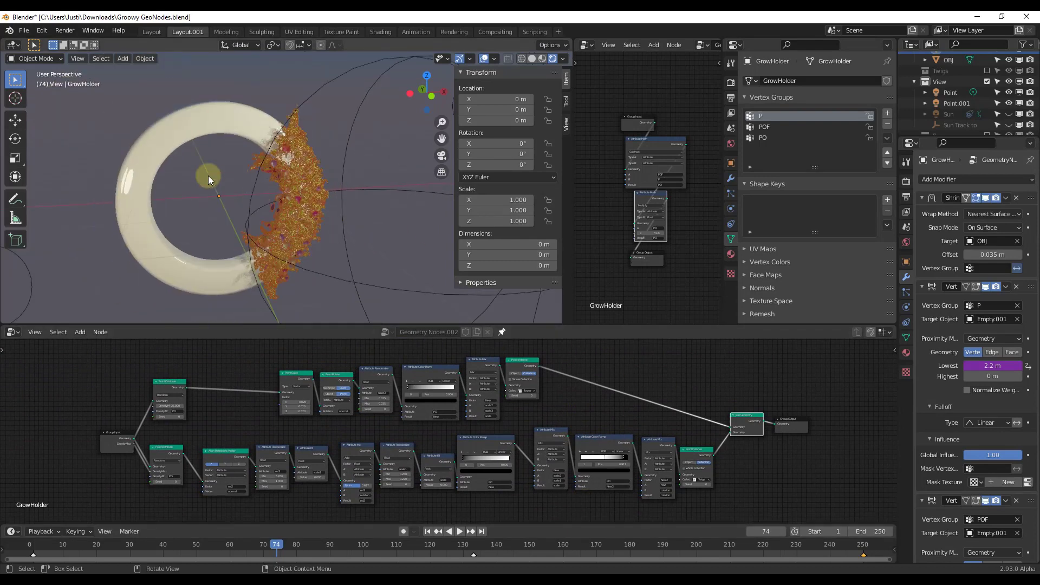
- Enlarge the outliner and properties areas, then enable the Twigs collection and examine its three twig objects inside the ring
drag(897, 293, 825, 217)
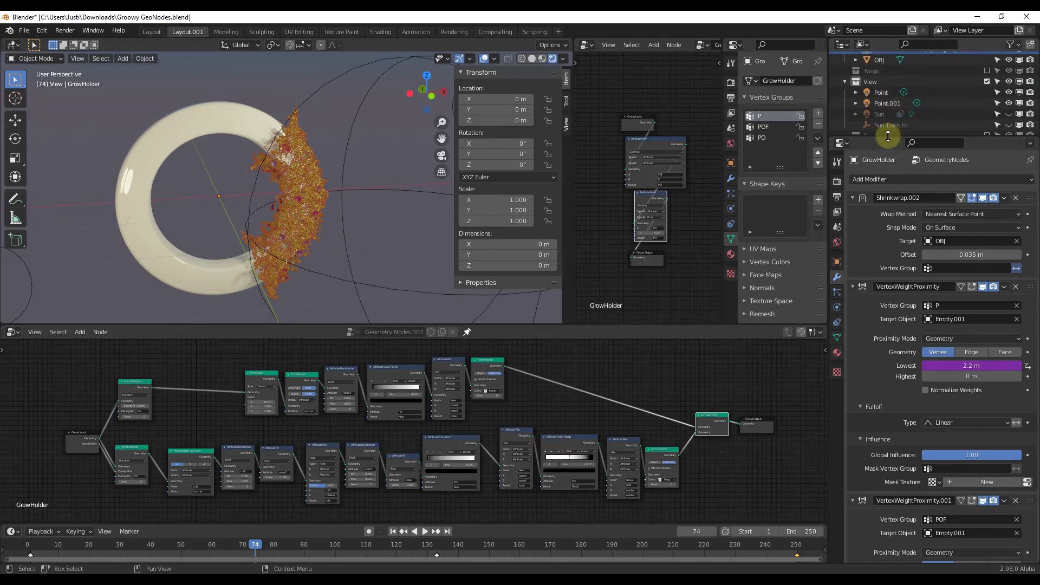
drag(892, 136, 903, 293)
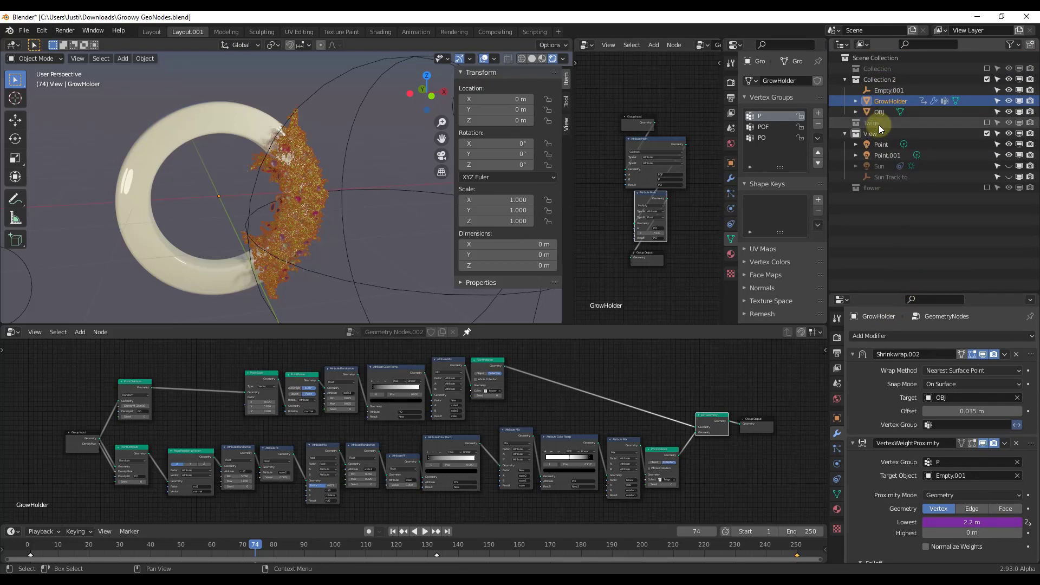
click(987, 123)
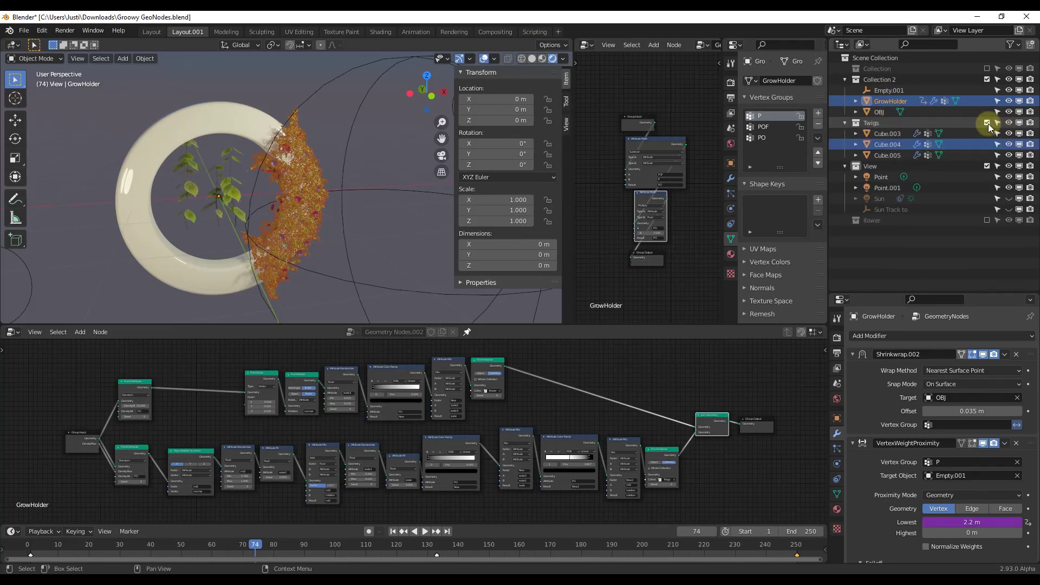
scroll(202, 197, up, 4)
mouse_move(203, 198)
middle_down()
mouse_move(232, 197)
mouse_move(219, 220)
mouse_move(202, 197)
middle_up()
scroll(235, 221, up, 3)
scroll(231, 220, down, 4)
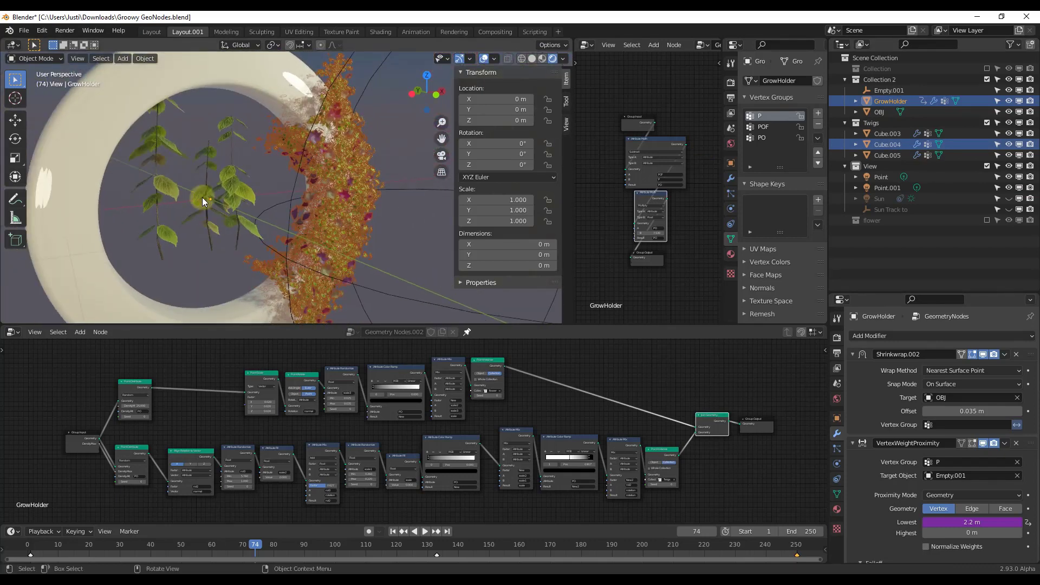
- Enable the flower collection and examine its large flower objects above the ring
click(987, 222)
scroll(199, 179, down, 5)
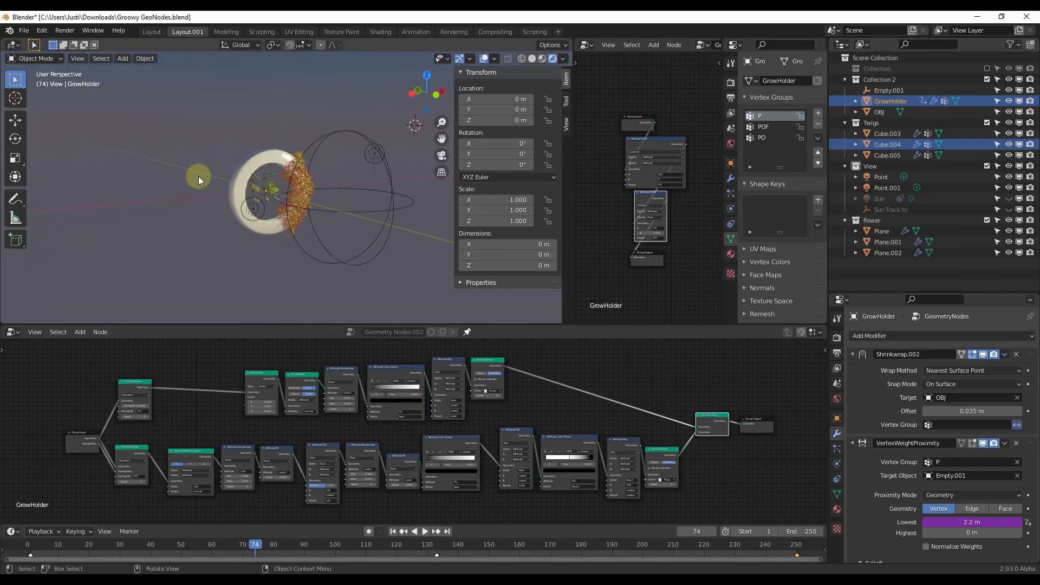
ctrl+middle_drag(199, 176, 351, 138)
scroll(272, 146, up, 4)
scroll(276, 162, down, 4)
scroll(286, 289, down, 3)
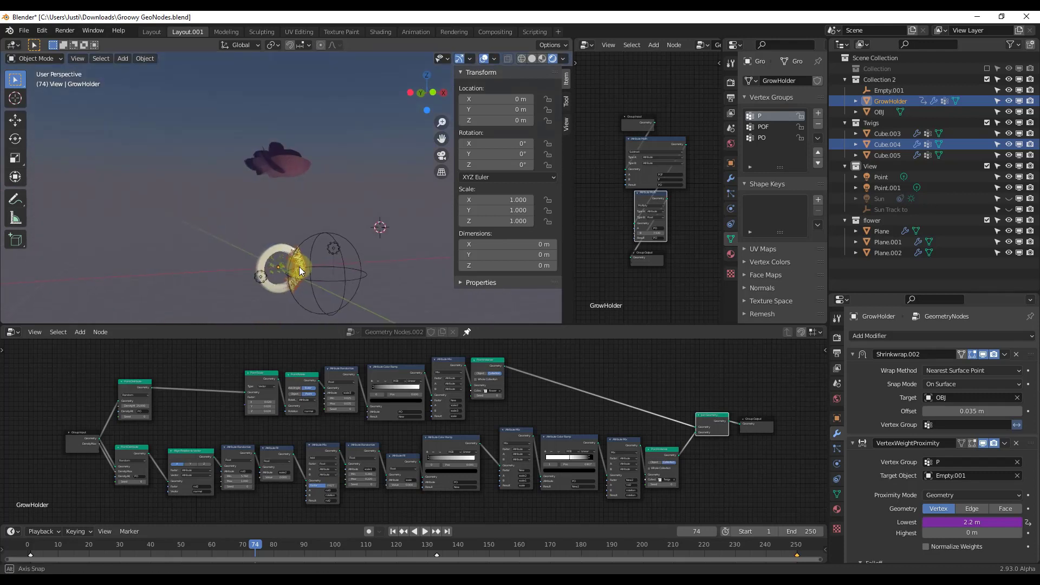
scroll(287, 280, up, 3)
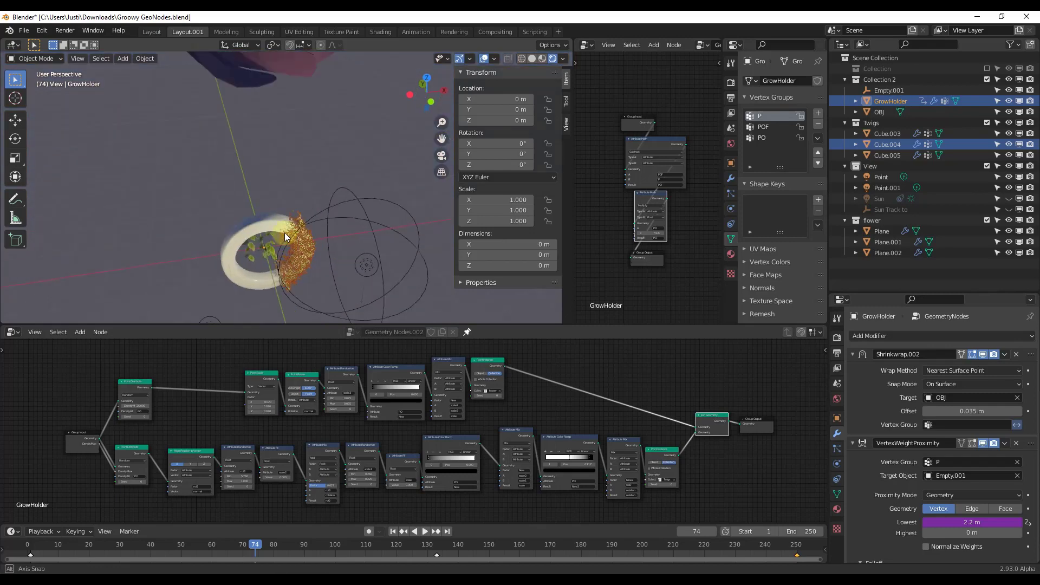
scroll(281, 257, up, 3)
scroll(299, 235, up, 4)
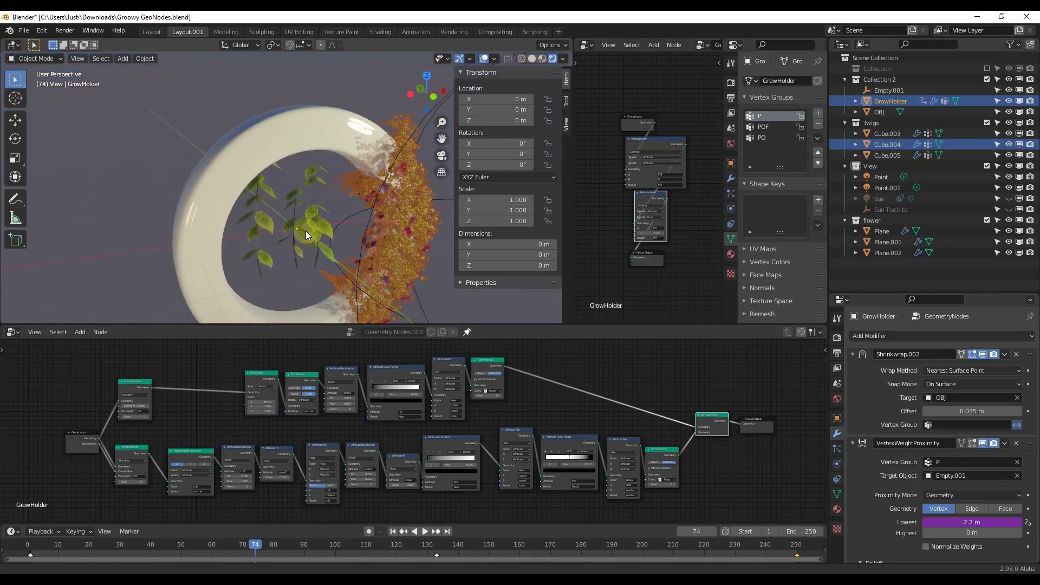
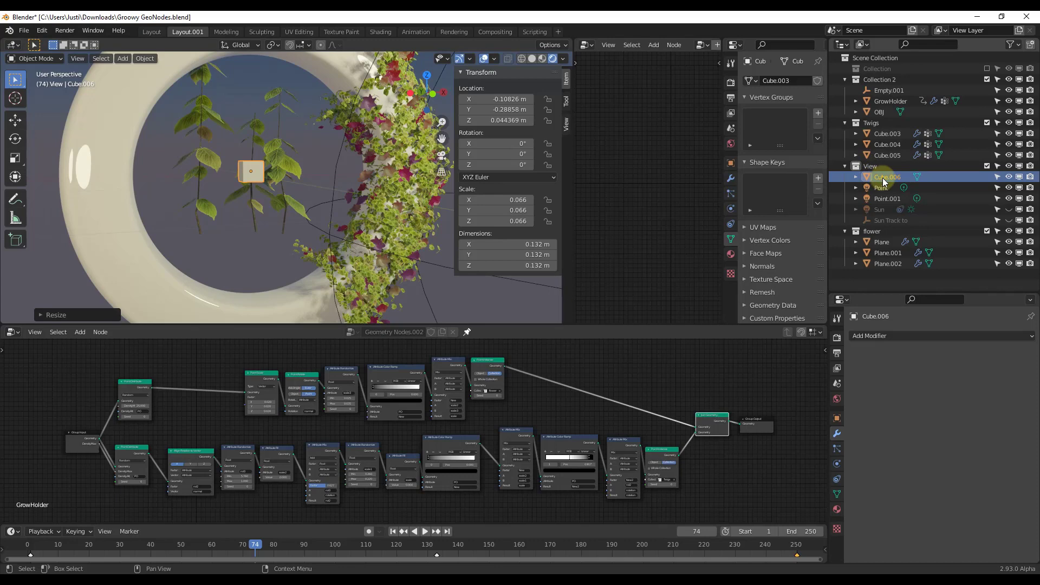
- Move the cube Cube.006 from the View collection into the Twigs collection
drag(884, 182, 870, 124)
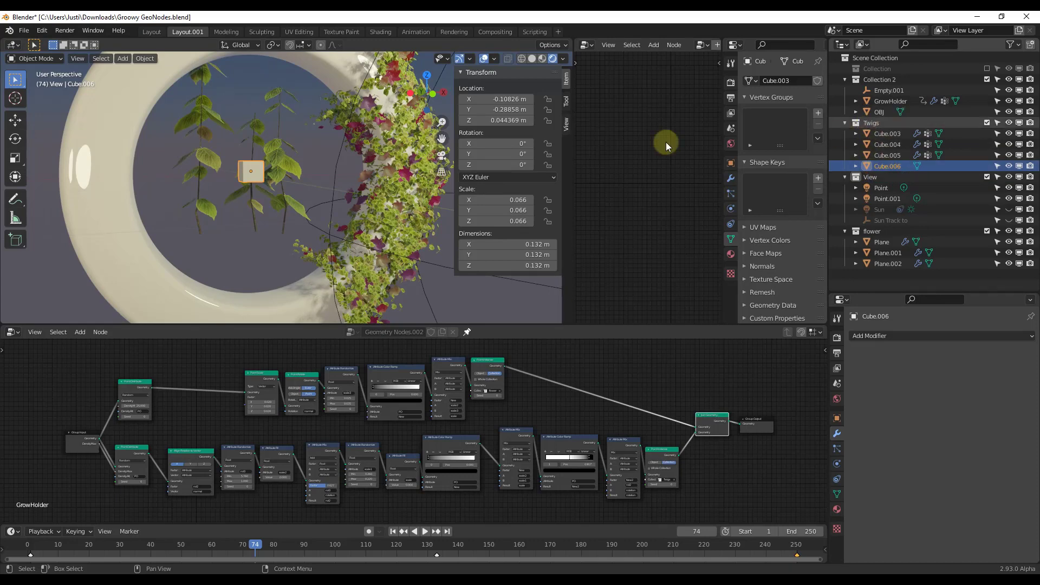
middle_drag(400, 197, 411, 195)
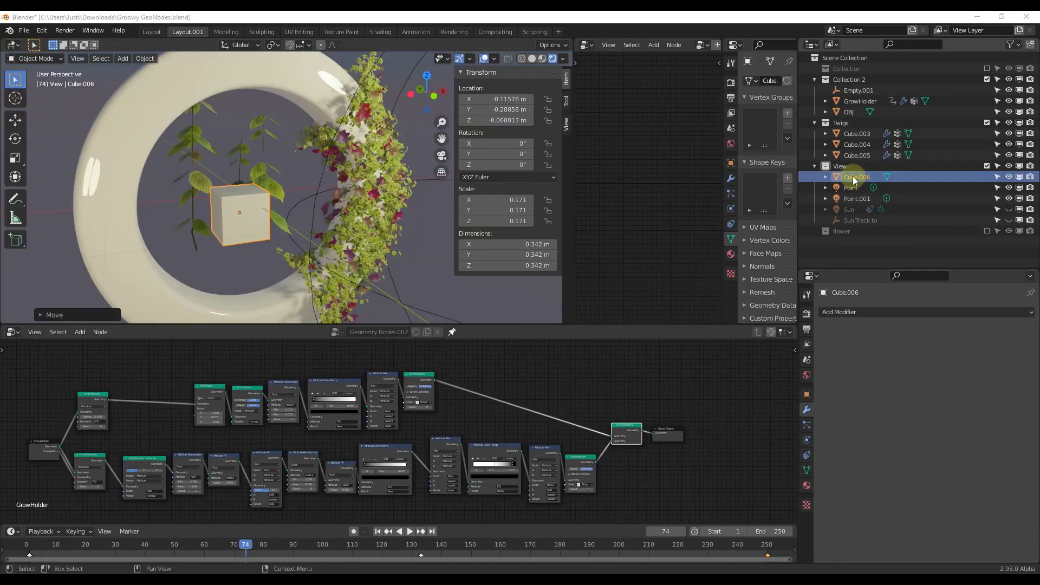
drag(854, 181, 848, 124)
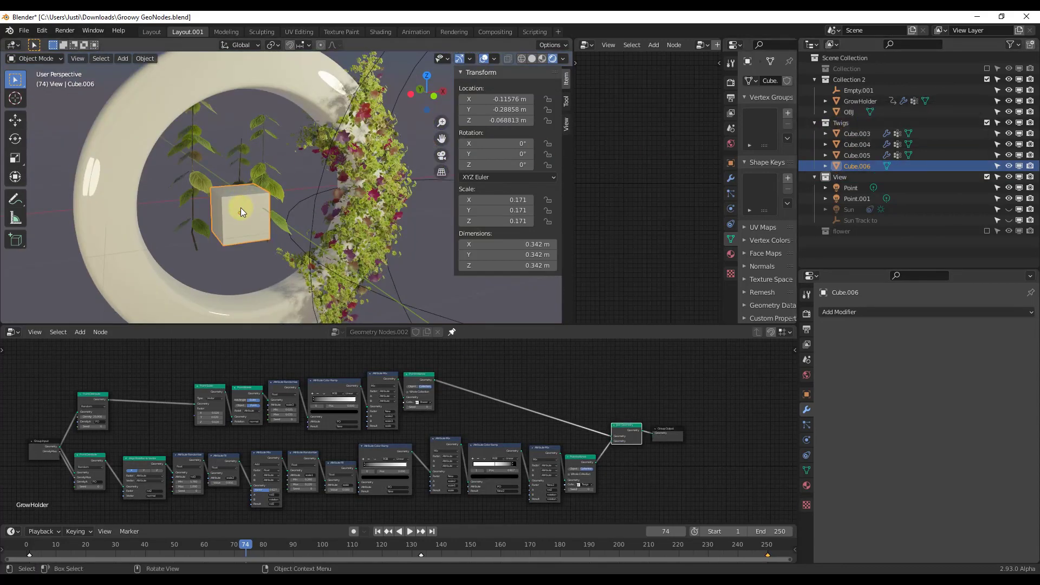
middle_drag(281, 217, 248, 199)
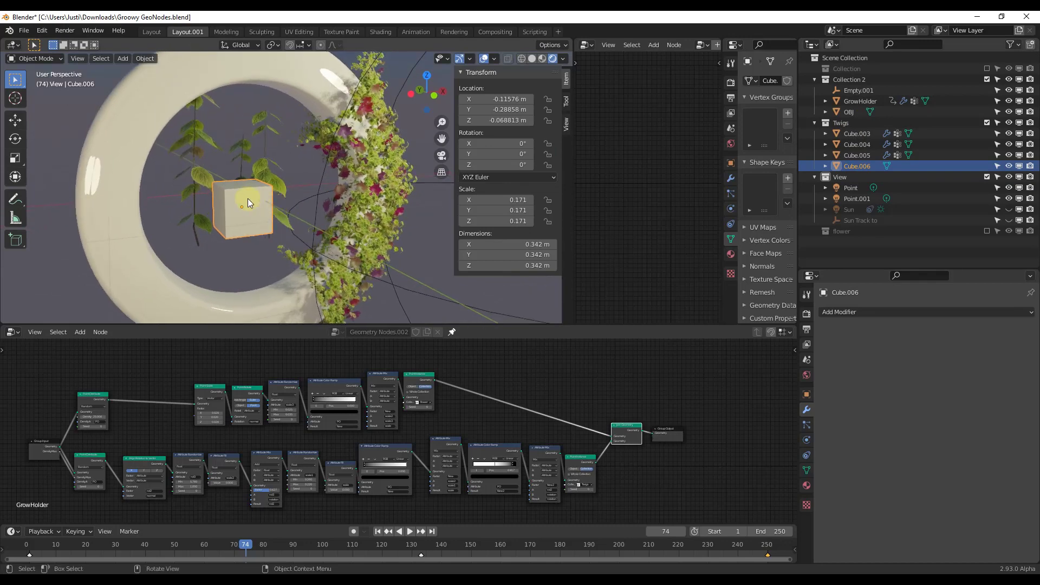
- Move Empty.001 to about X 2.198 m, Y -0.652 m, Z -0.049 m to refresh the growth on the ring
click(320, 184)
key(g)
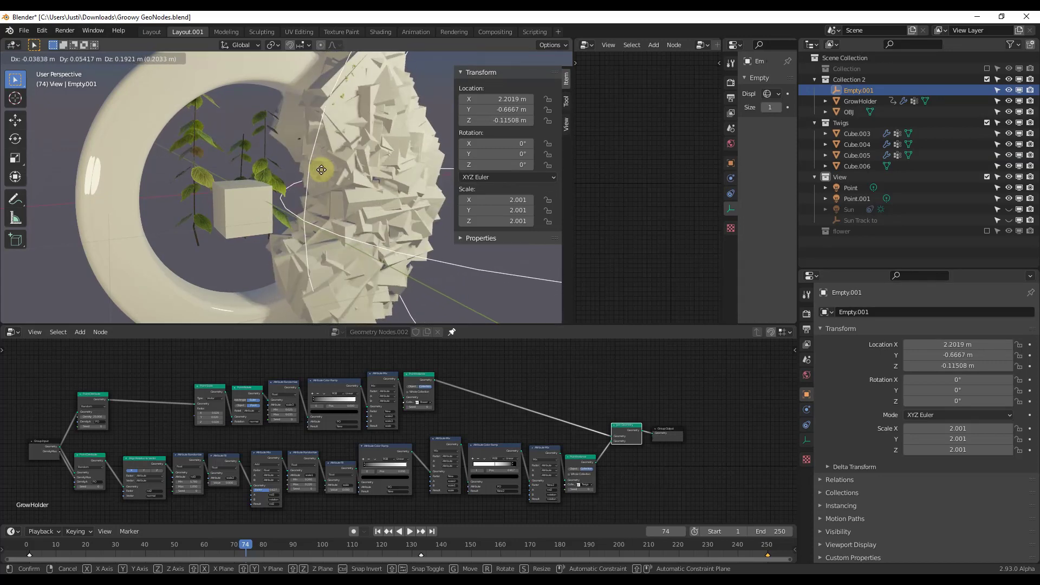
click(304, 167)
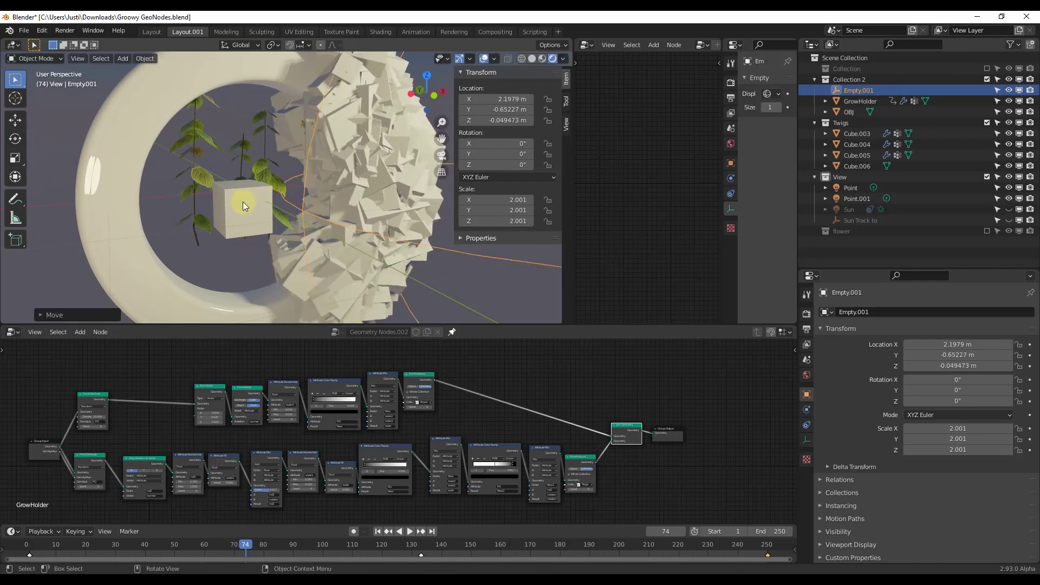
- Scale Cube.006 down to about 0.086 m per side and apply its rotation and scale
click(261, 227)
key(s)
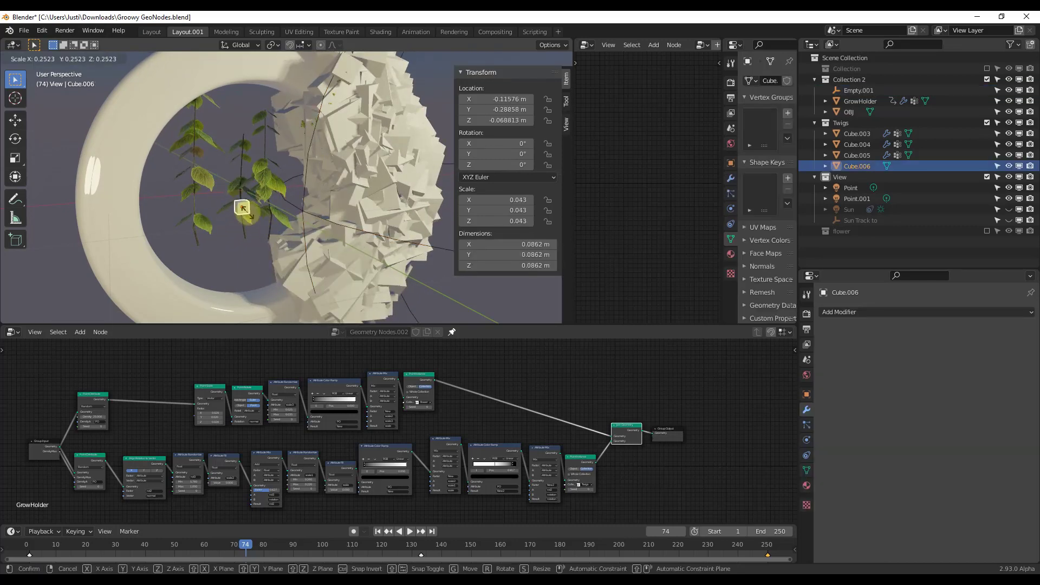
click(245, 210)
click(300, 209)
click(242, 210)
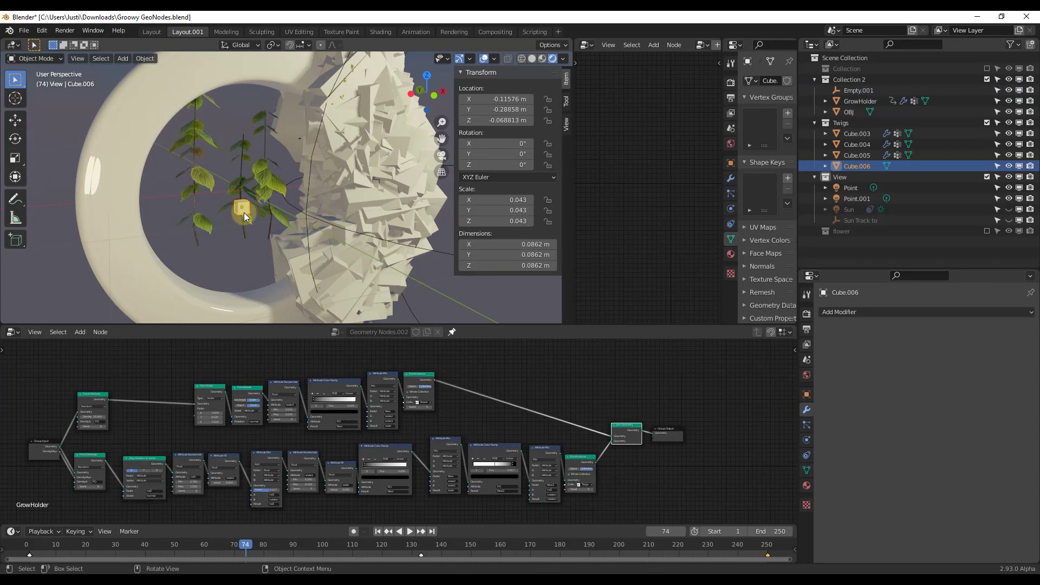
click(142, 59)
mouse_move(239, 116)
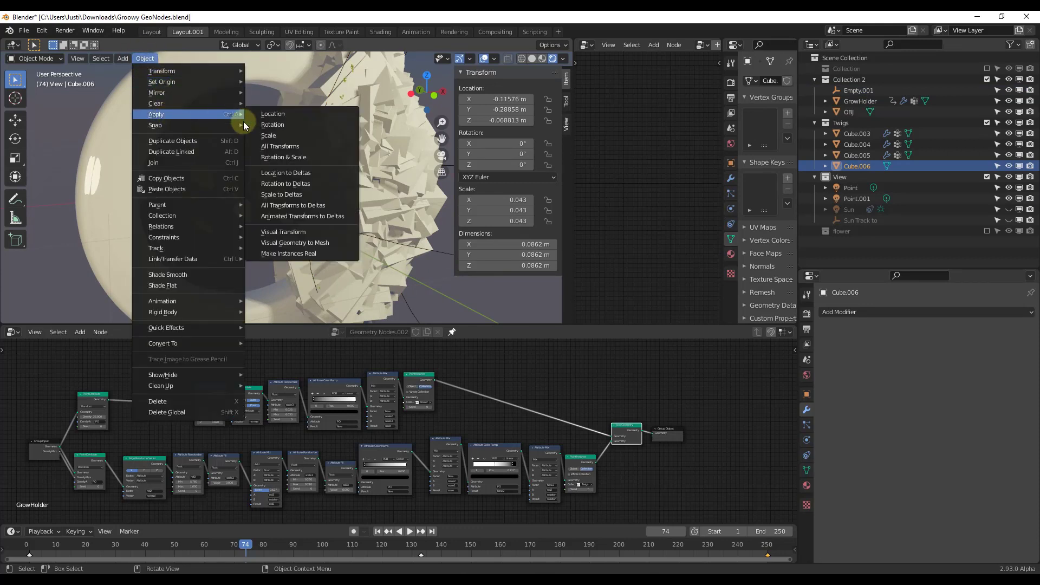
click(295, 156)
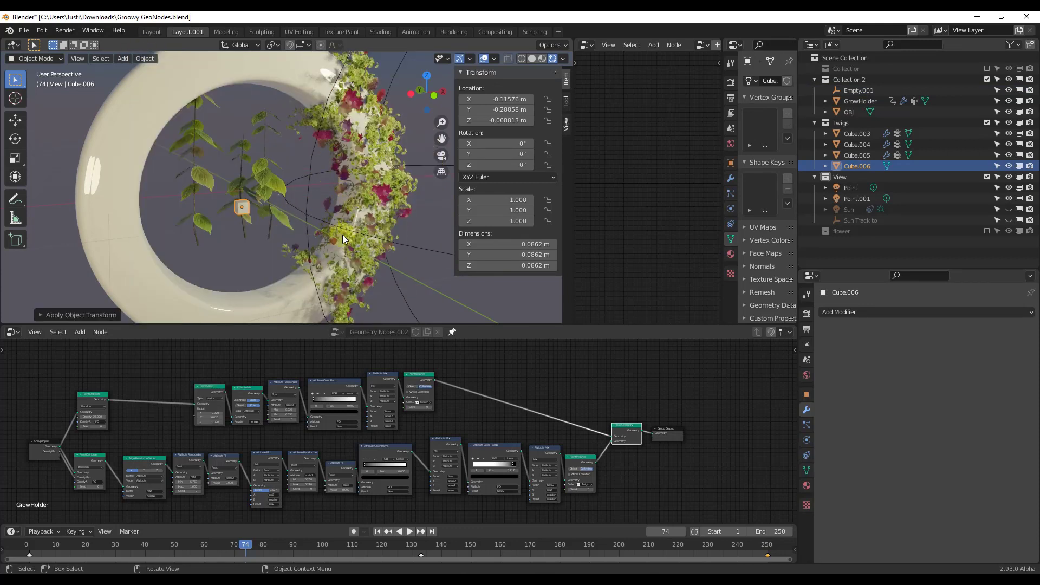
- Move Empty.001 slightly to about X 2.203 m, Y -0.652 m, Z -0.035 m and inspect the growth up close
click(309, 214)
key(g)
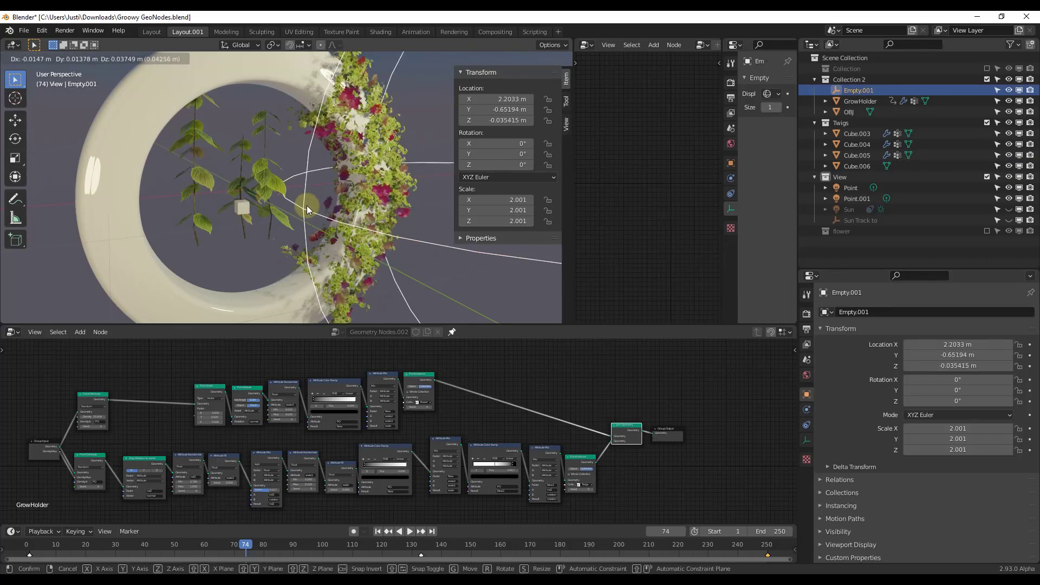
click(311, 213)
scroll(360, 201, up, 3)
scroll(328, 211, down, 2)
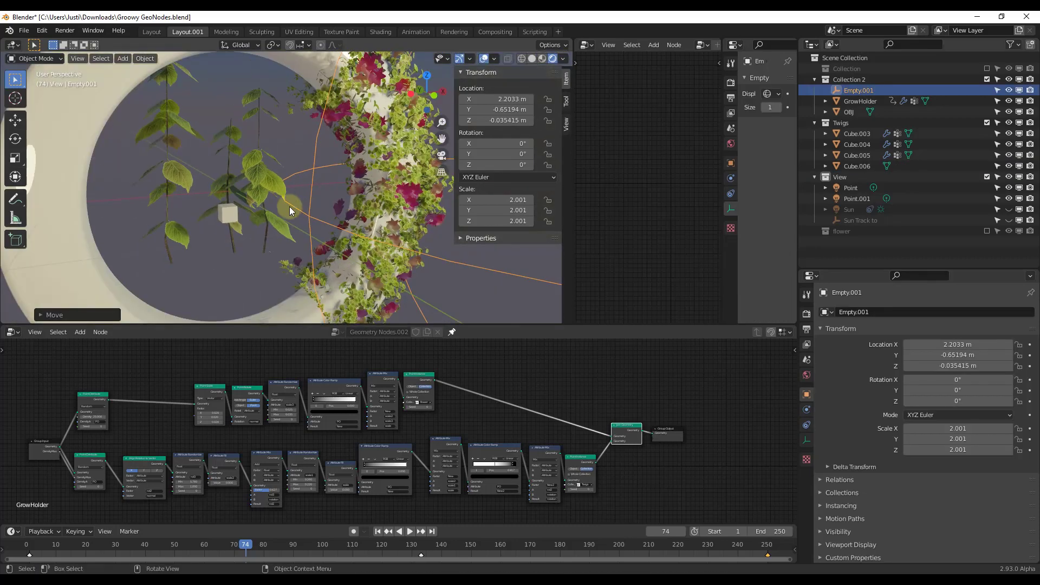
- Scale Cube.006 up to about 0.406 m per side and apply its rotation and scale
click(230, 218)
key(s)
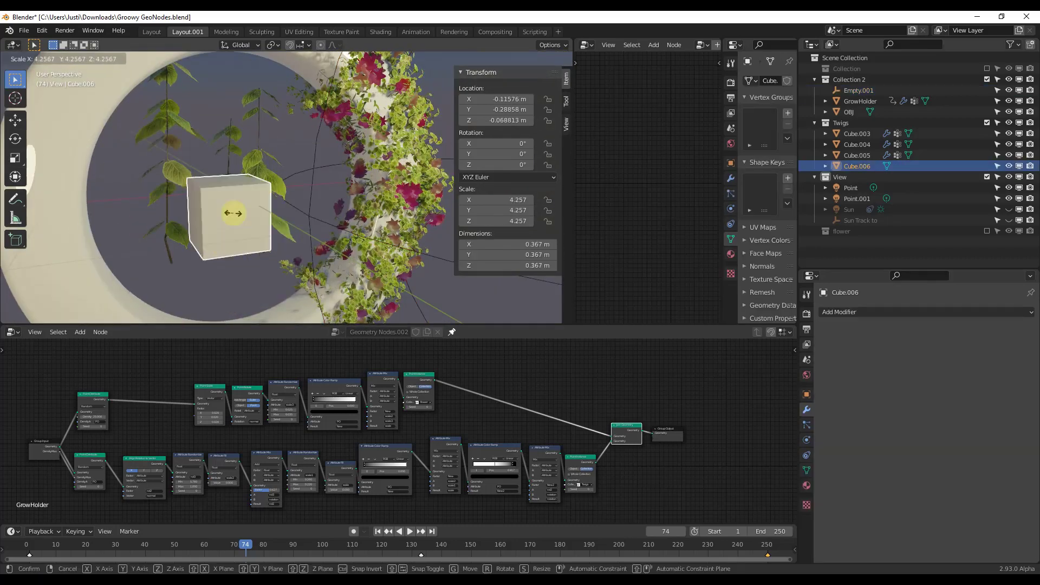
click(233, 213)
click(145, 58)
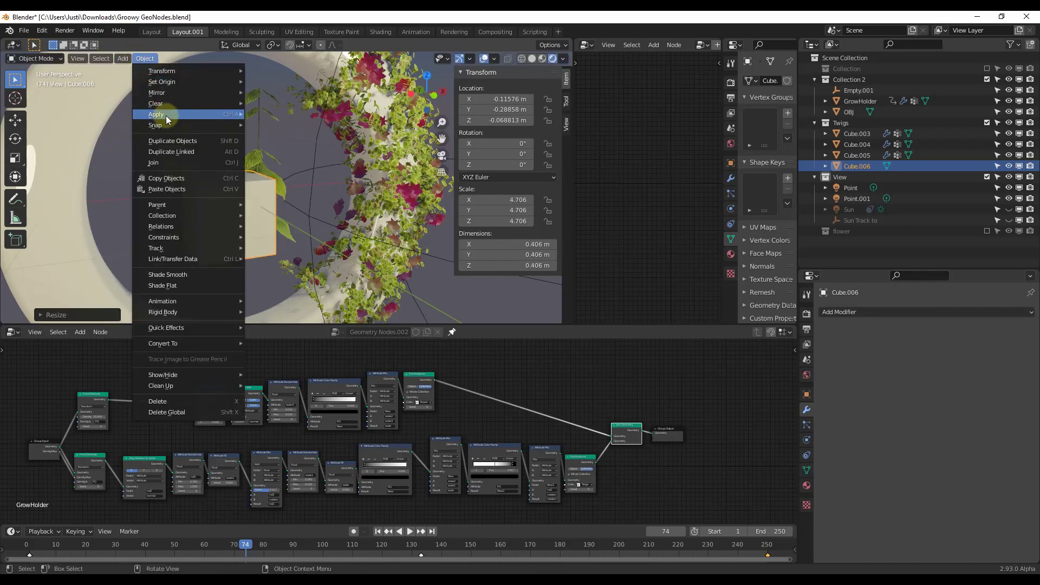
mouse_move(167, 115)
click(306, 158)
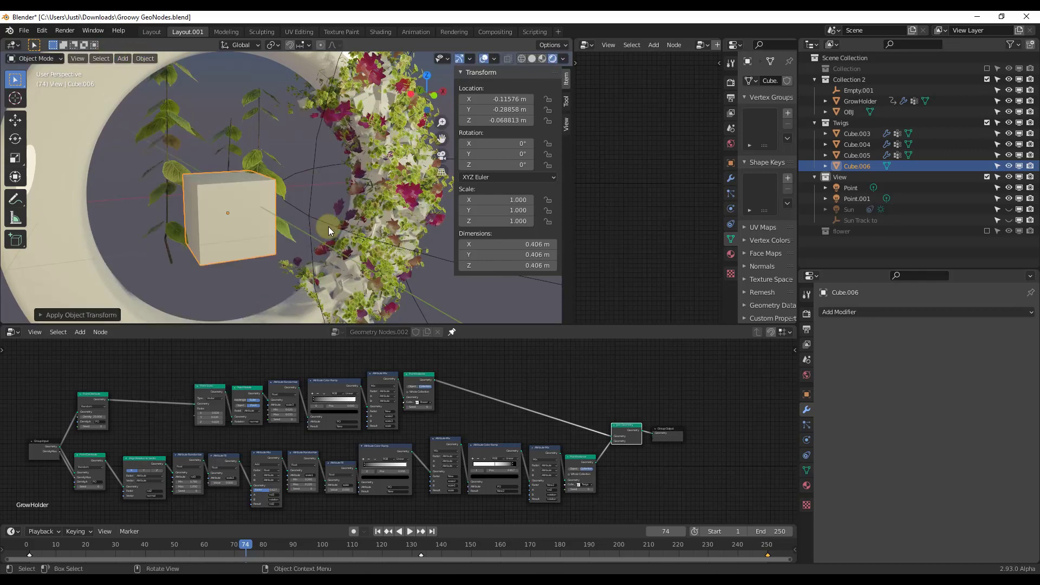
middle_drag(328, 226, 293, 153)
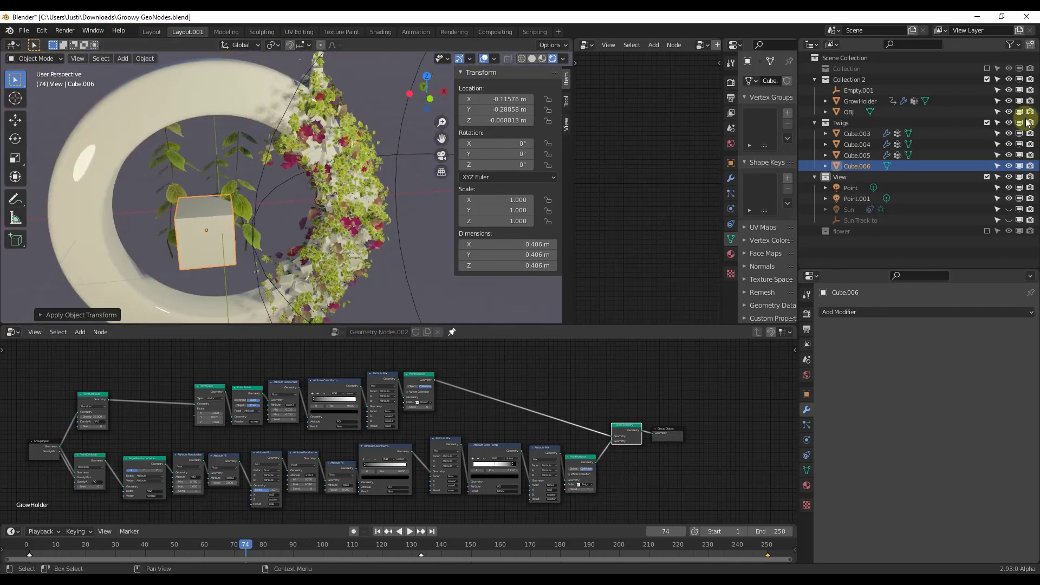
- Disable the Twigs collection and move Empty.001 to about X 2.067 m, Y -0.576 m, Z 0.099 m
click(987, 123)
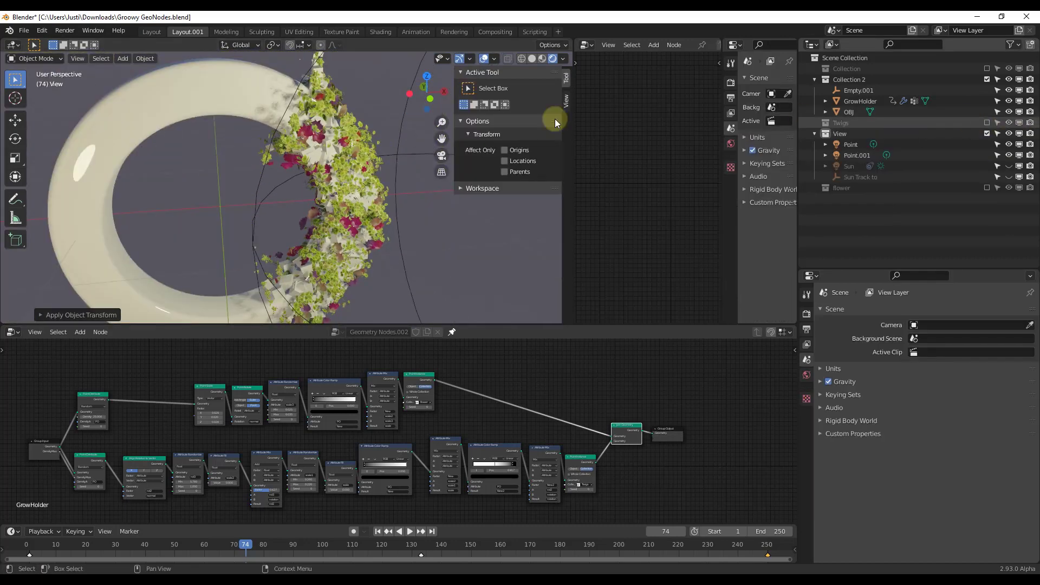
click(286, 118)
key(g)
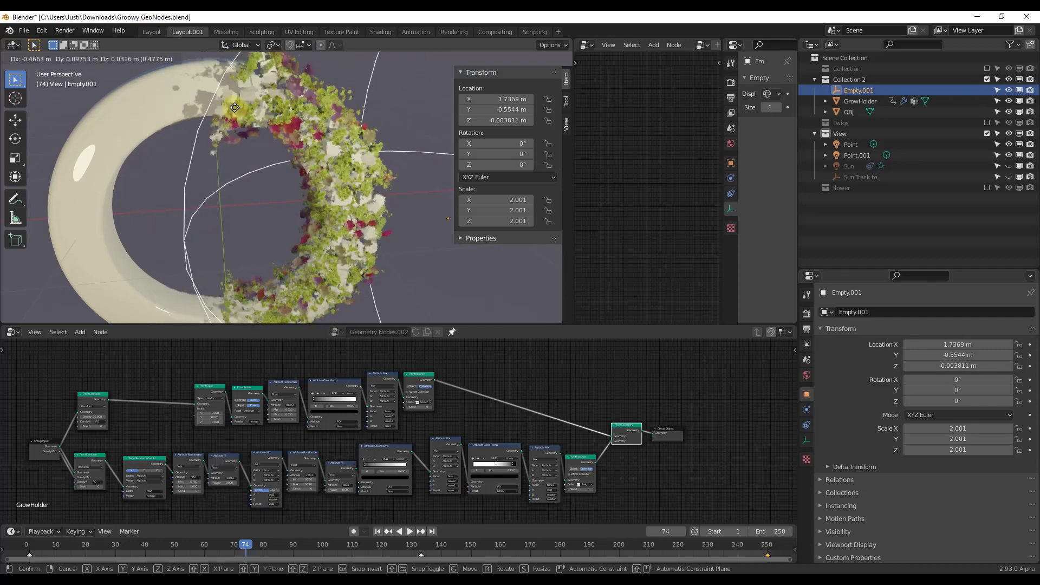
click(266, 91)
scroll(352, 145, down, 5)
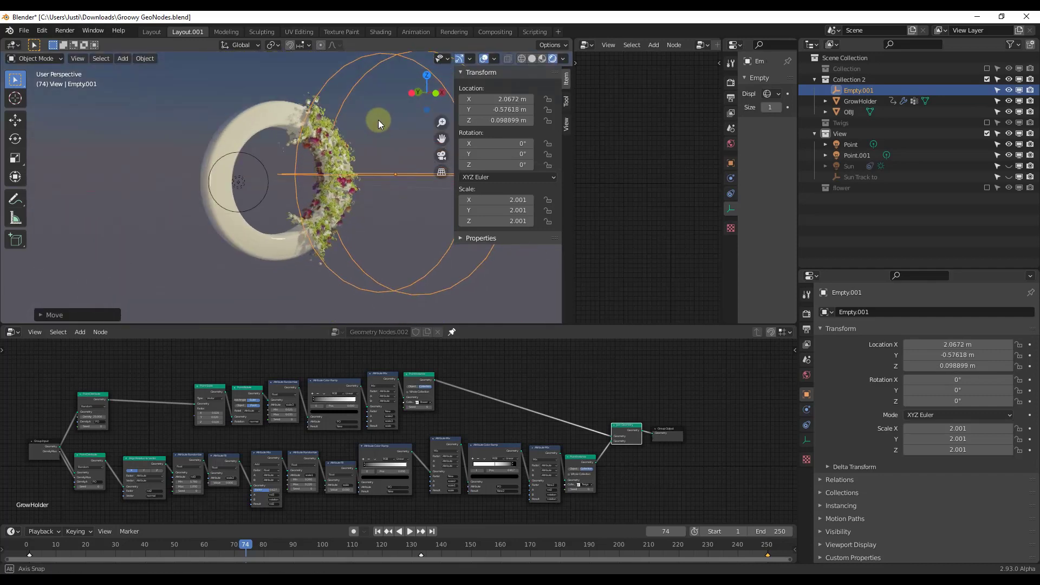
middle_drag(378, 119, 346, 217)
scroll(345, 217, up, 3)
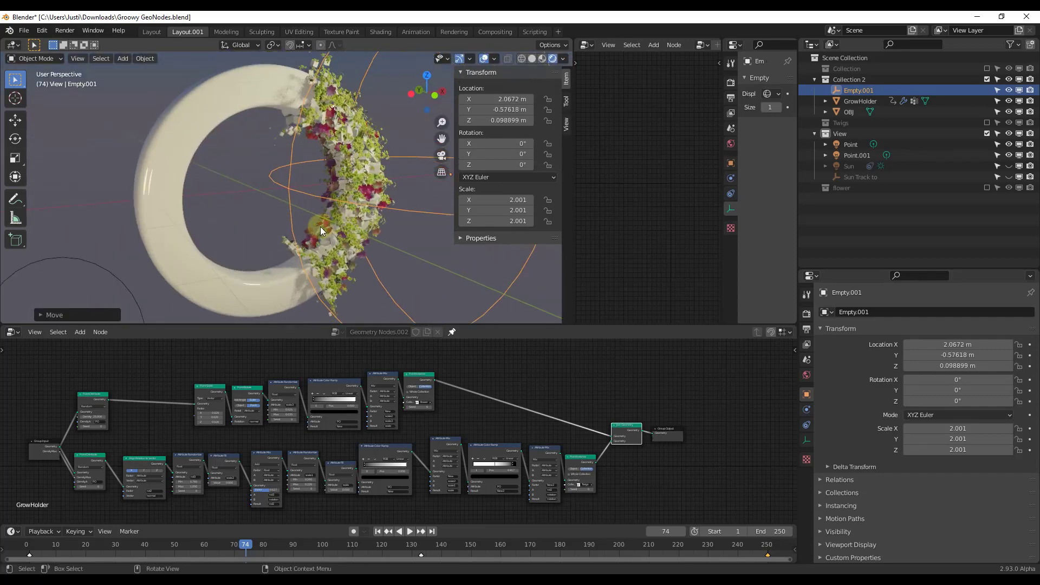
key(g)
right_click(304, 232)
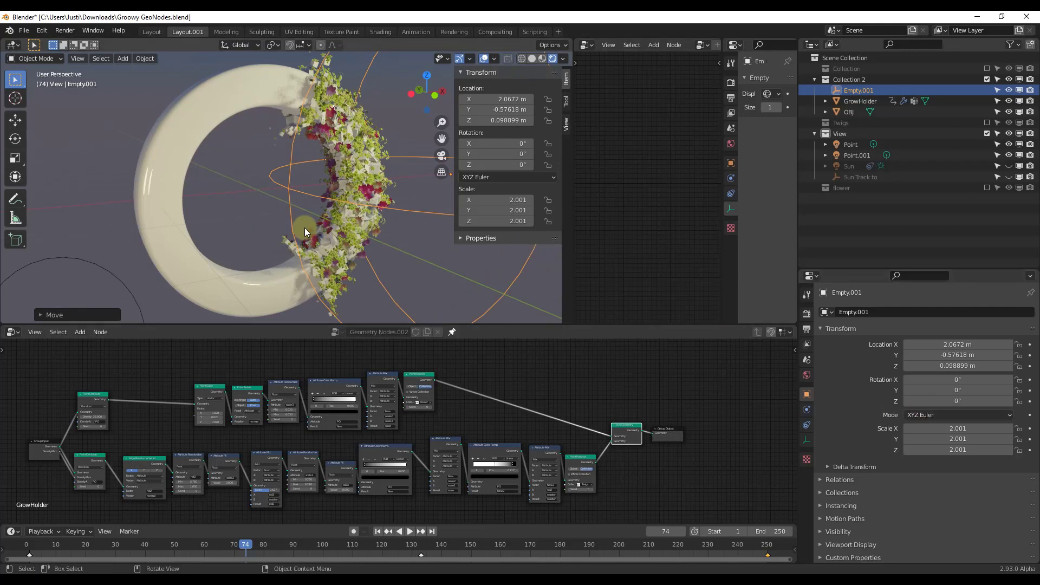
- Select the GrowHolder growth, widen the properties area, and examine its modifier stack from Shrinkwrap.002 down to GeometryNodes.001
click(347, 162)
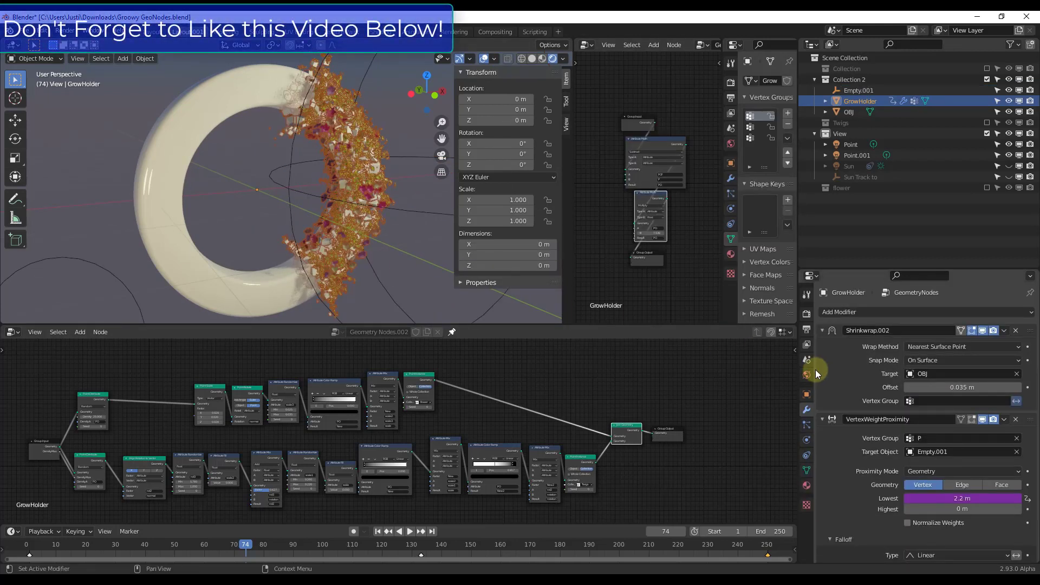
mouse_move(797, 371)
mouse_down()
mouse_move(755, 367)
mouse_move(779, 364)
mouse_up()
mouse_move(779, 308)
mouse_down()
mouse_move(743, 309)
mouse_move(773, 308)
mouse_up()
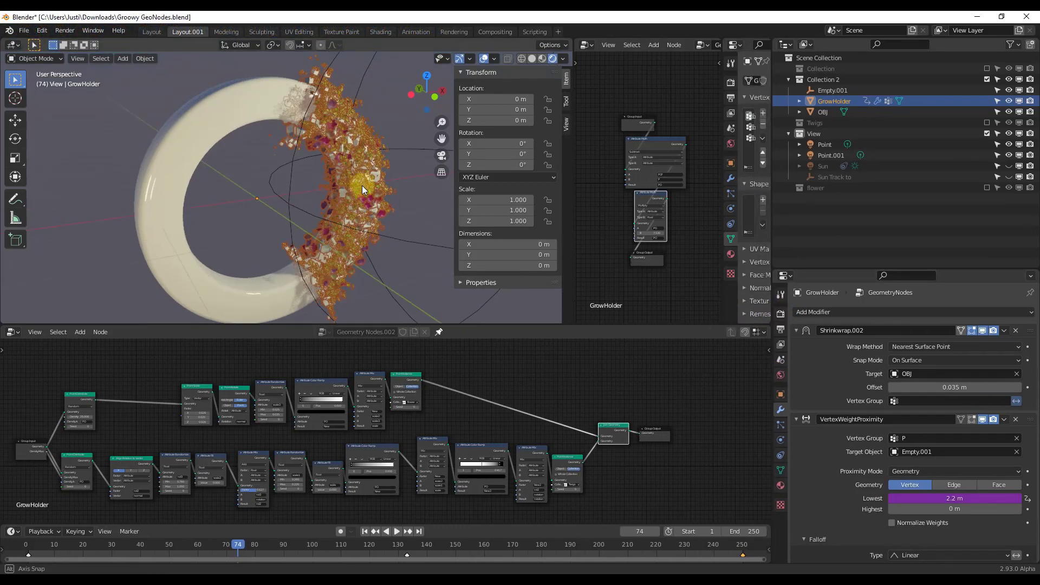
click(355, 150)
click(389, 154)
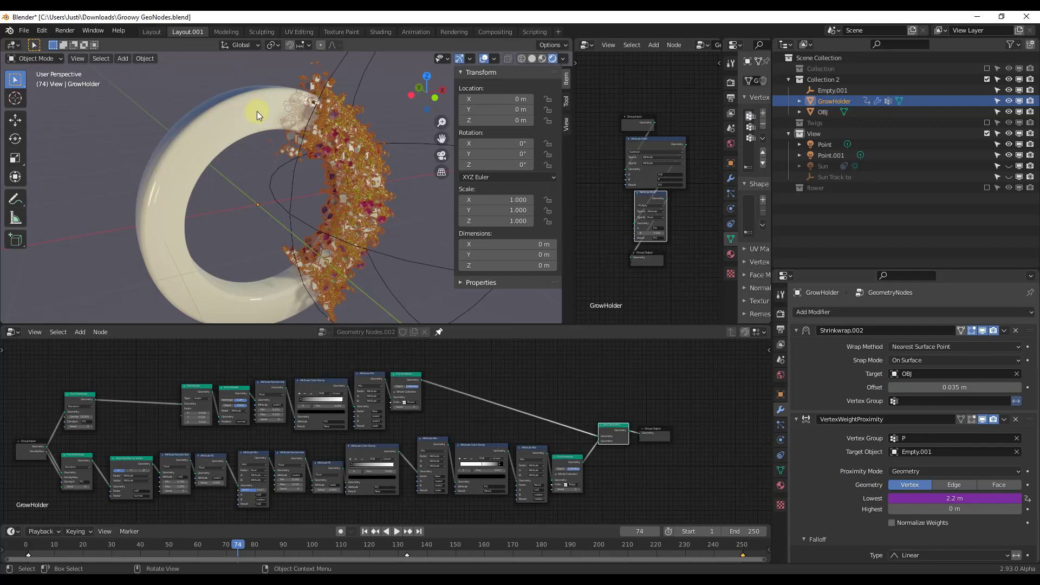
scroll(824, 375, down, 4)
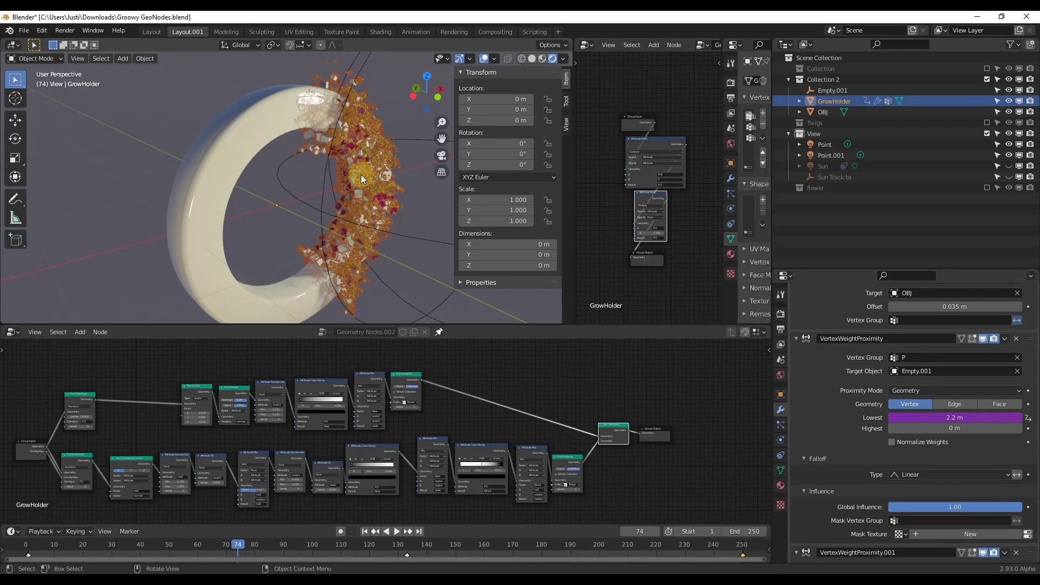
mouse_move(361, 177)
middle_down()
mouse_move(353, 193)
mouse_move(355, 184)
middle_up()
scroll(856, 417, down, 10)
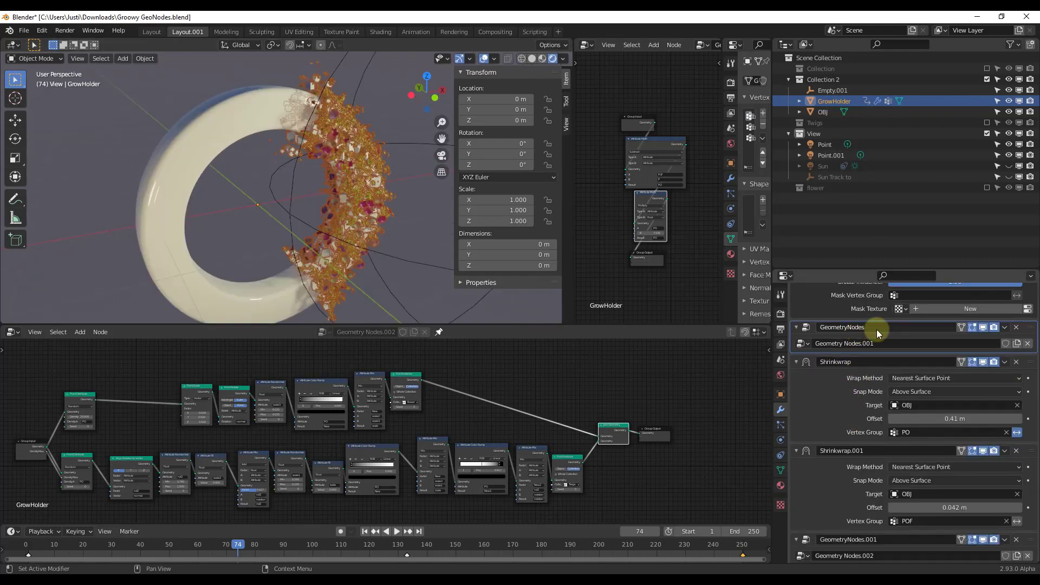
- Toggle the GeometryNodes modifier's viewport display off and on several times to compare its effect on the ring's growth
click(984, 326)
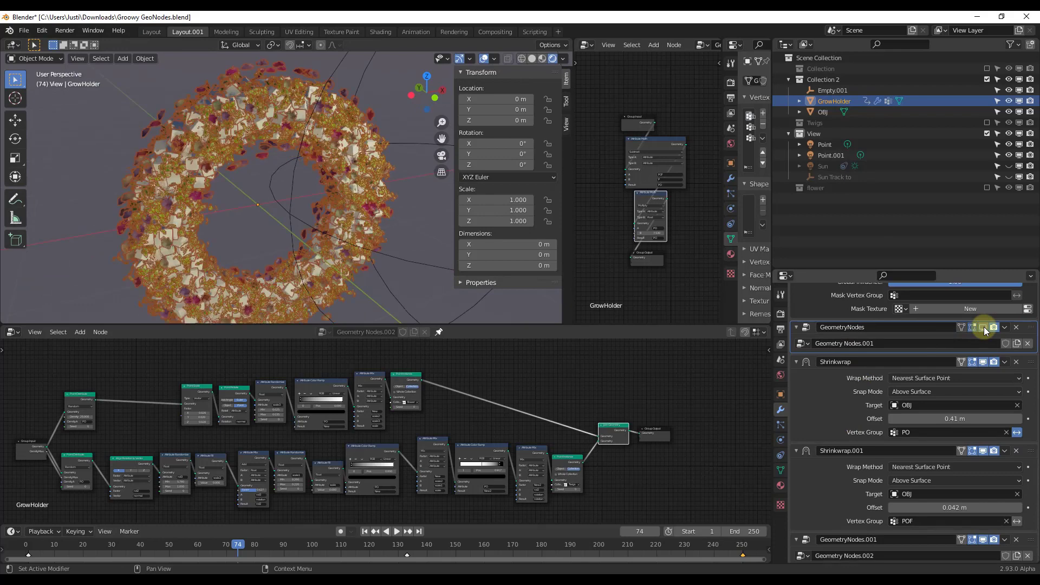
click(984, 327)
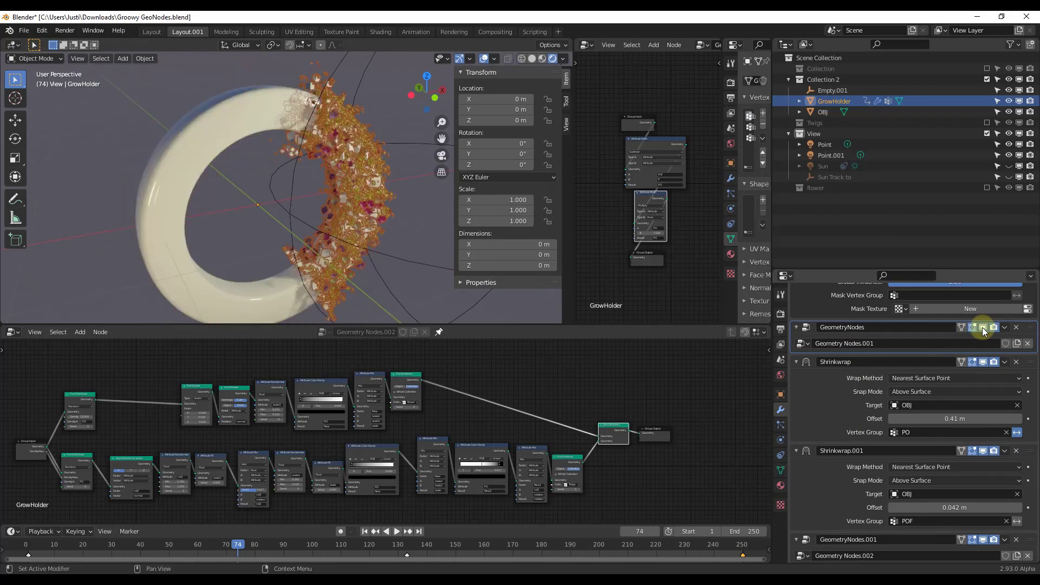
click(984, 328)
click(983, 328)
click(984, 328)
click(983, 328)
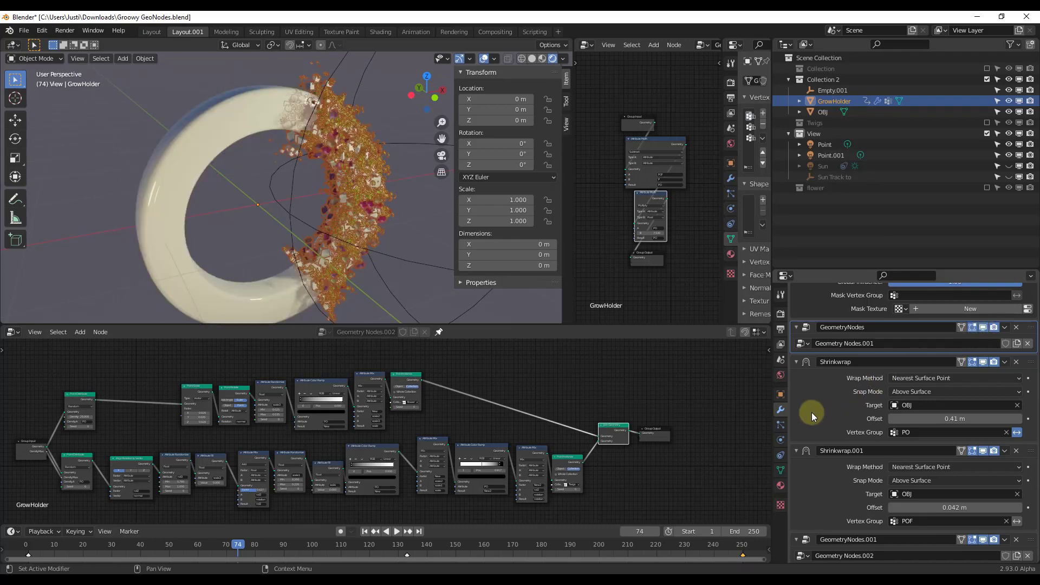
- Toggle the viewport display of the Shrinkwrap and Shrinkwrap.001 modifiers to compare their effects, and inspect the growth from several sides
click(984, 362)
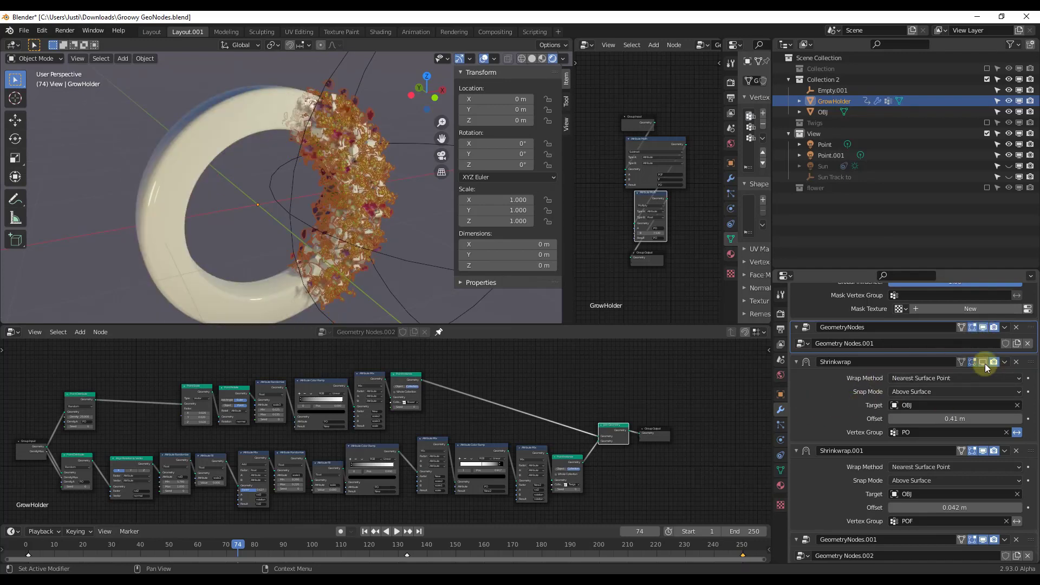
scroll(985, 363, down, 1)
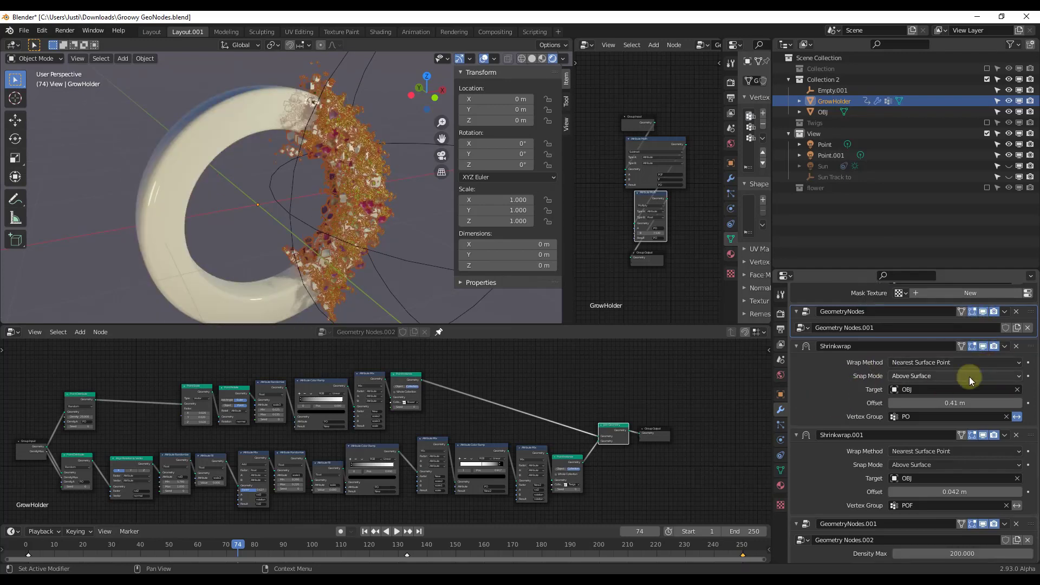
click(984, 435)
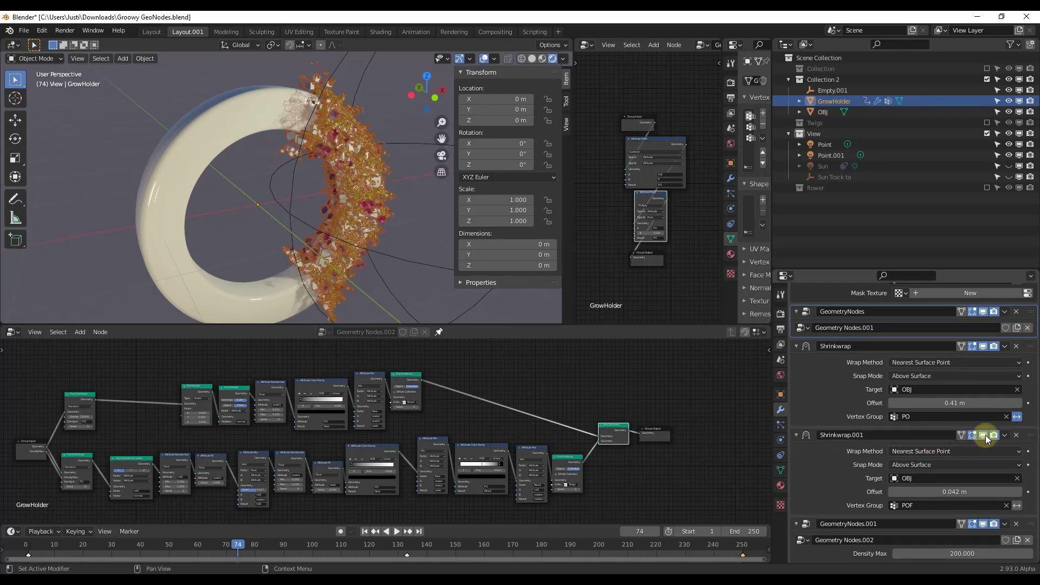
mouse_move(352, 207)
middle_down()
mouse_move(336, 202)
mouse_move(352, 202)
mouse_move(349, 191)
middle_up()
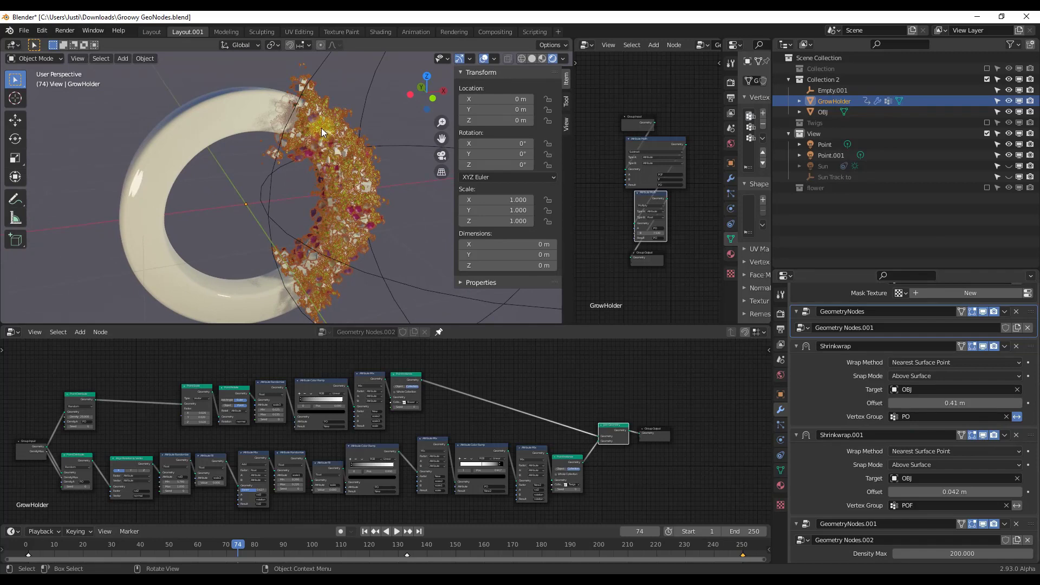
middle_drag(355, 226, 377, 220)
scroll(882, 378, down, 10)
middle_drag(358, 184, 346, 176)
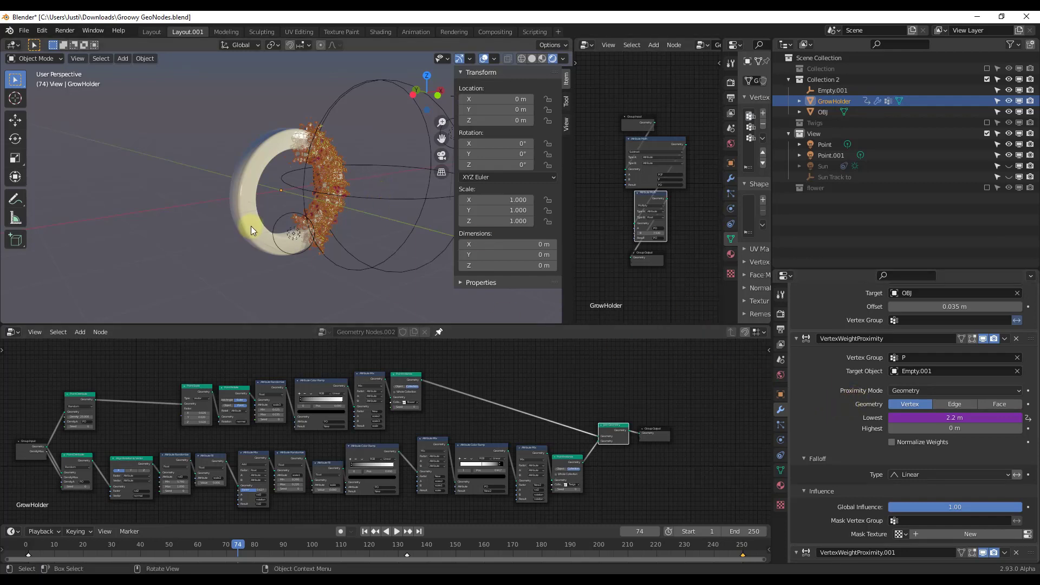
middle_drag(345, 200, 262, 175)
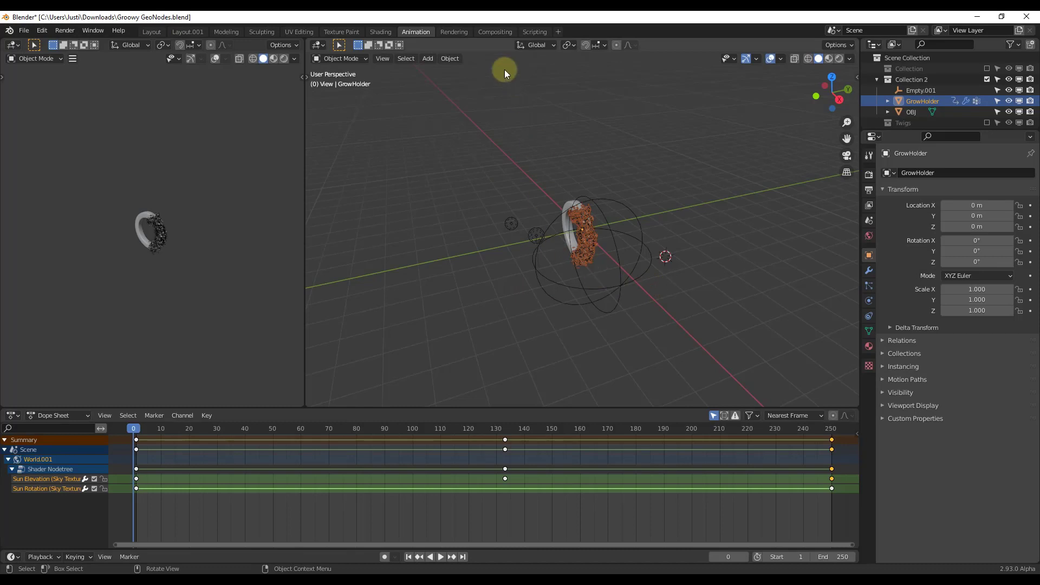
- In the Animation workspace, move Empty.001 away from the ring along global X to about X 3.174 m at frame 0
middle_drag(558, 199, 635, 210)
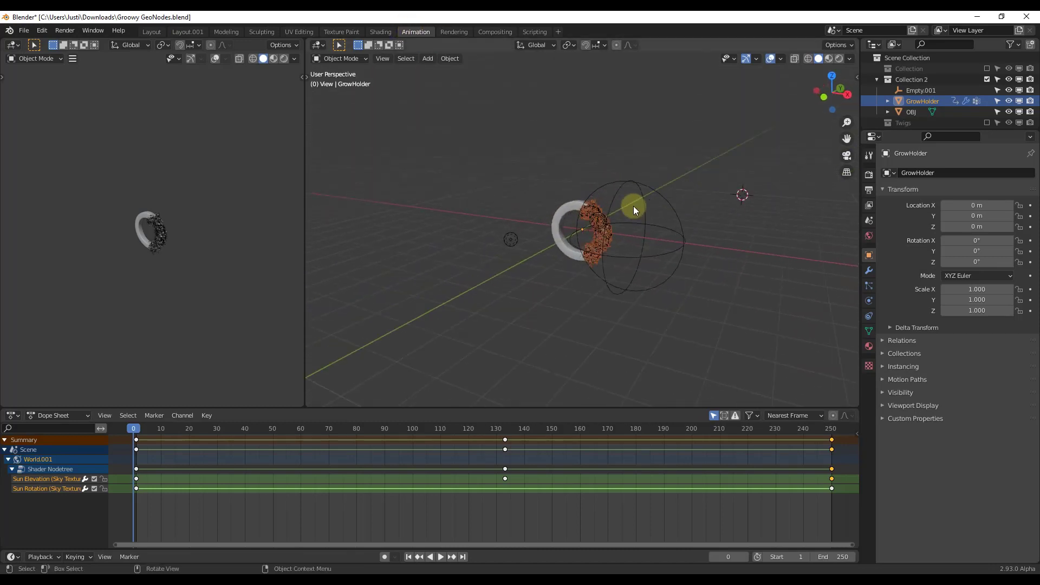
click(662, 248)
scroll(668, 258, up, 1)
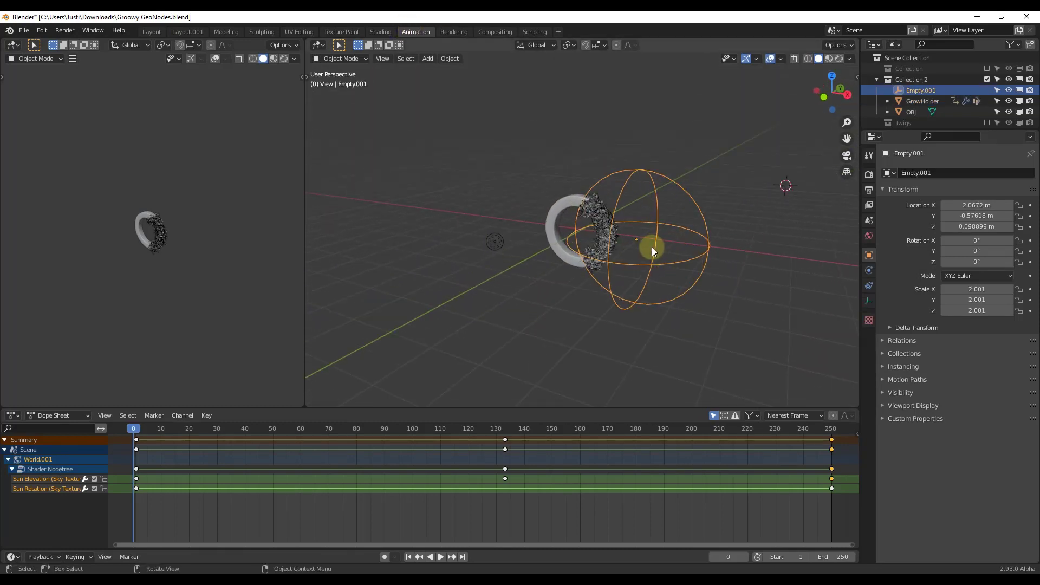
key(g)
key(x)
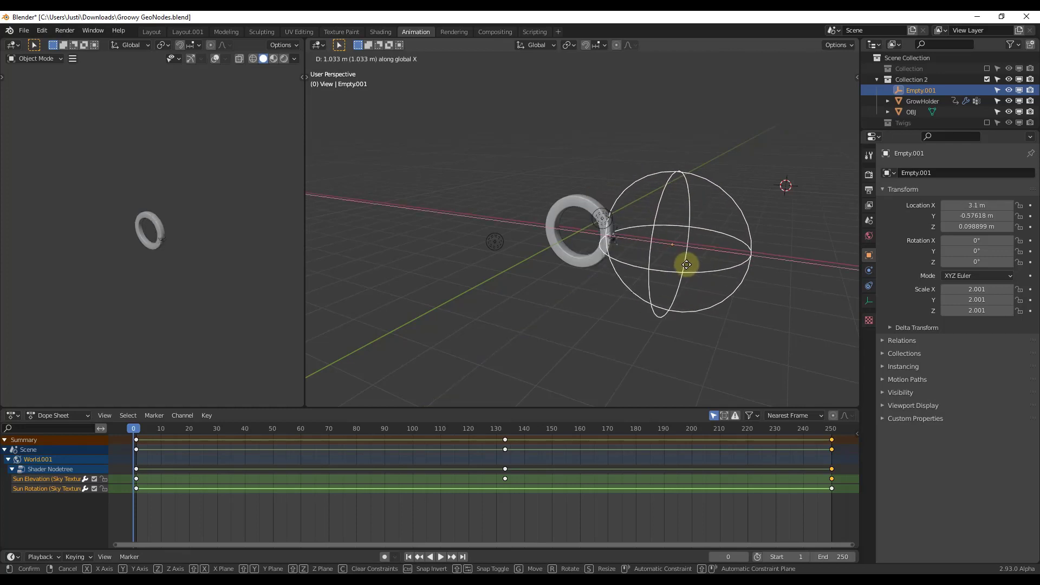
click(689, 266)
middle_drag(650, 255, 653, 252)
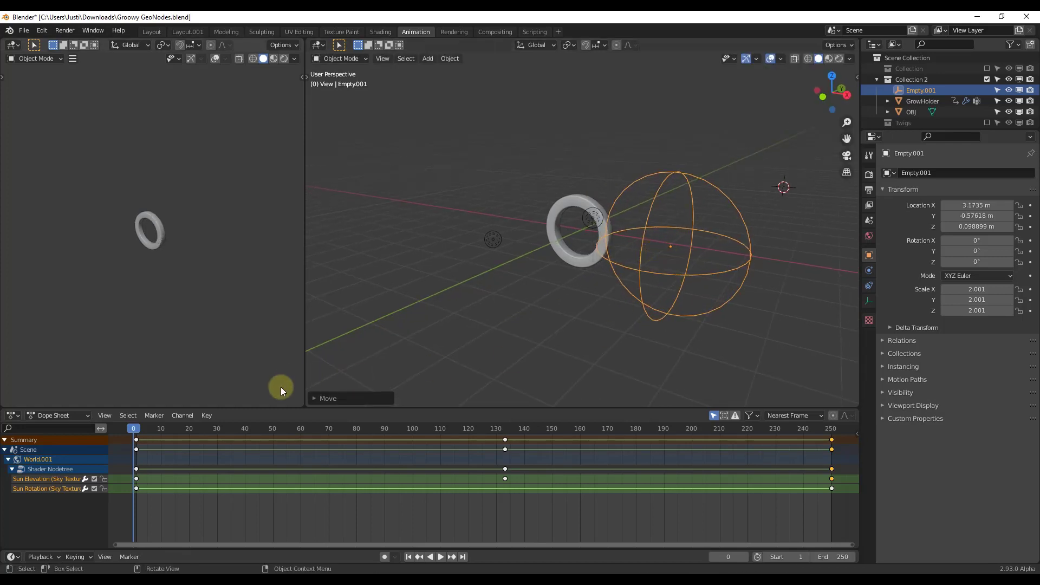
- Insert a Location keyframe for Empty.001 at frame 0
right_click(649, 270)
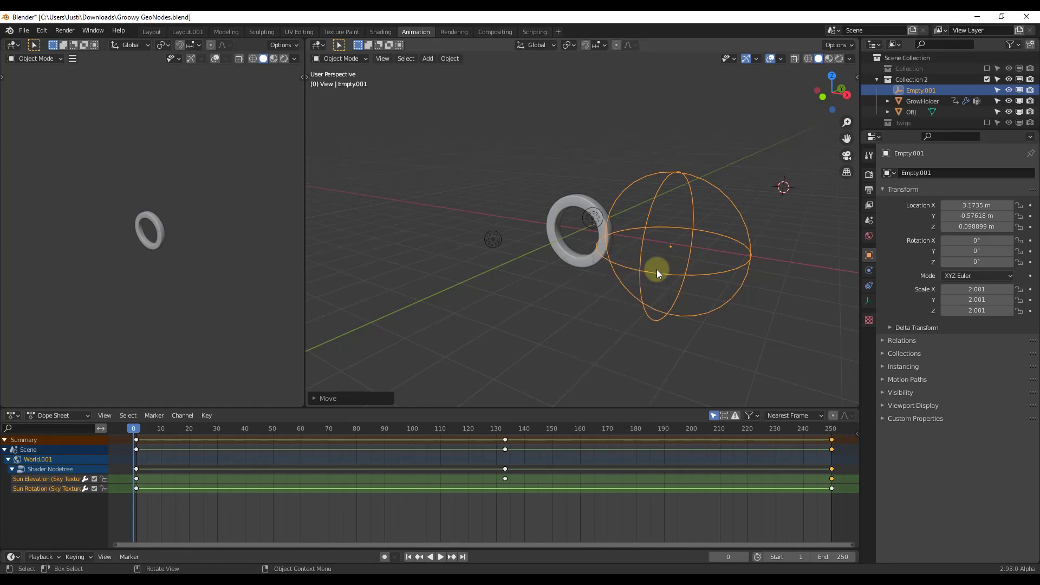
right_click(656, 268)
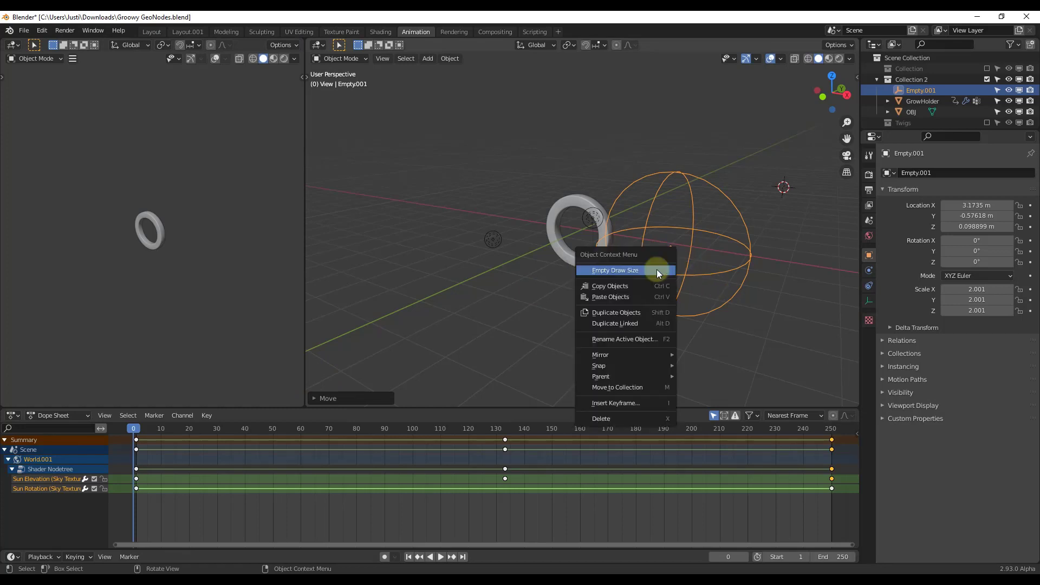
click(626, 403)
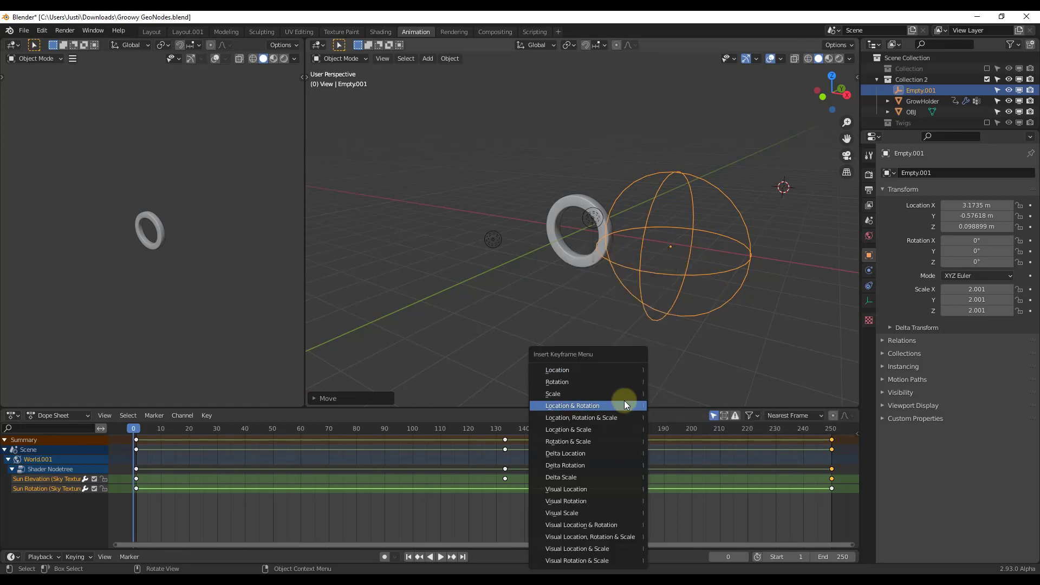
click(584, 372)
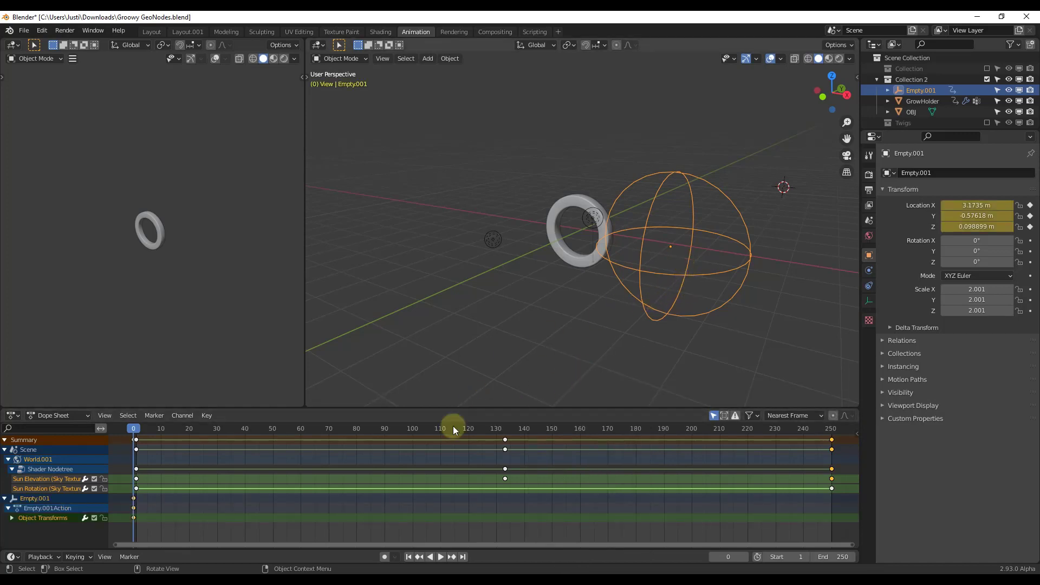
- Go to frame 133 and move Empty.001 along global X past the ring to about X -2.342 m
drag(348, 430, 514, 429)
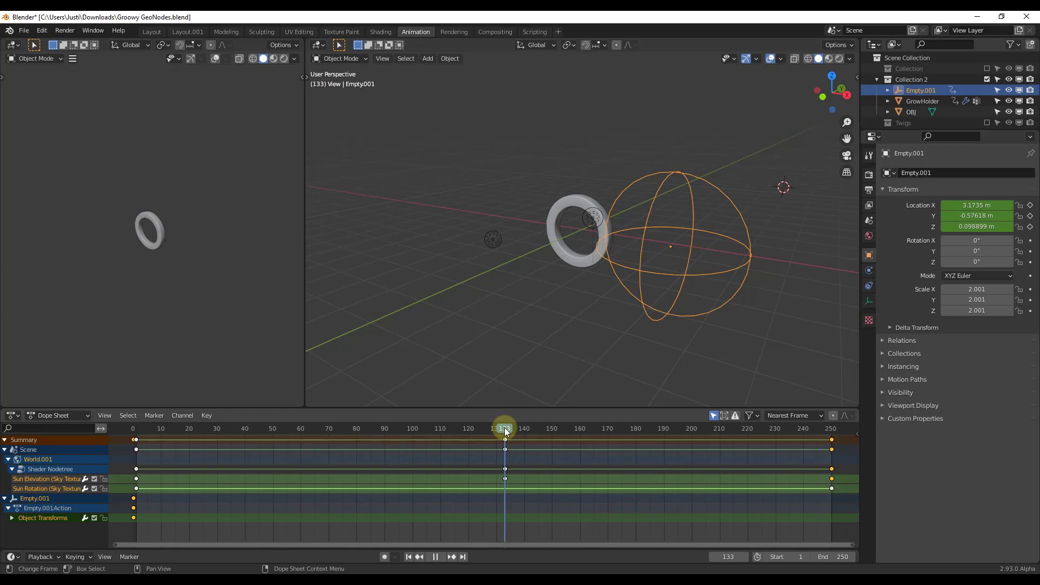
drag(505, 431, 505, 431)
key(g)
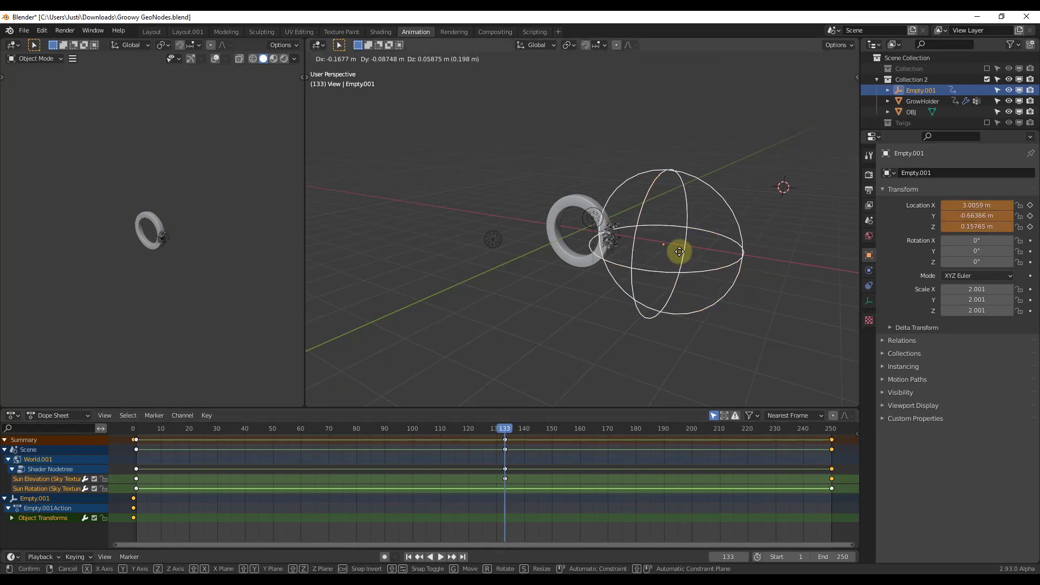
key(x)
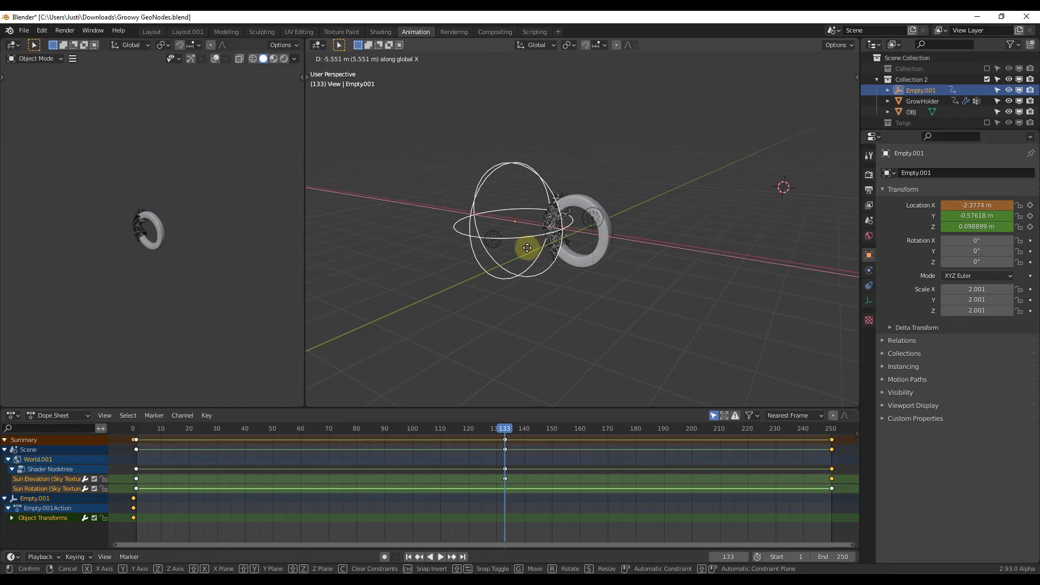
click(531, 249)
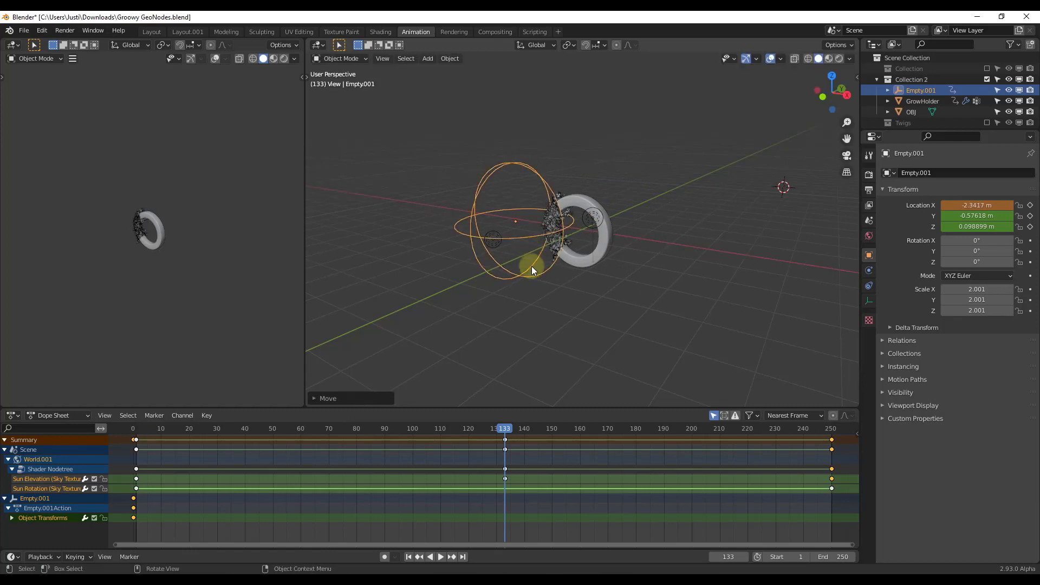
- Insert a Location keyframe for Empty.001 at frame 133
right_click(518, 237)
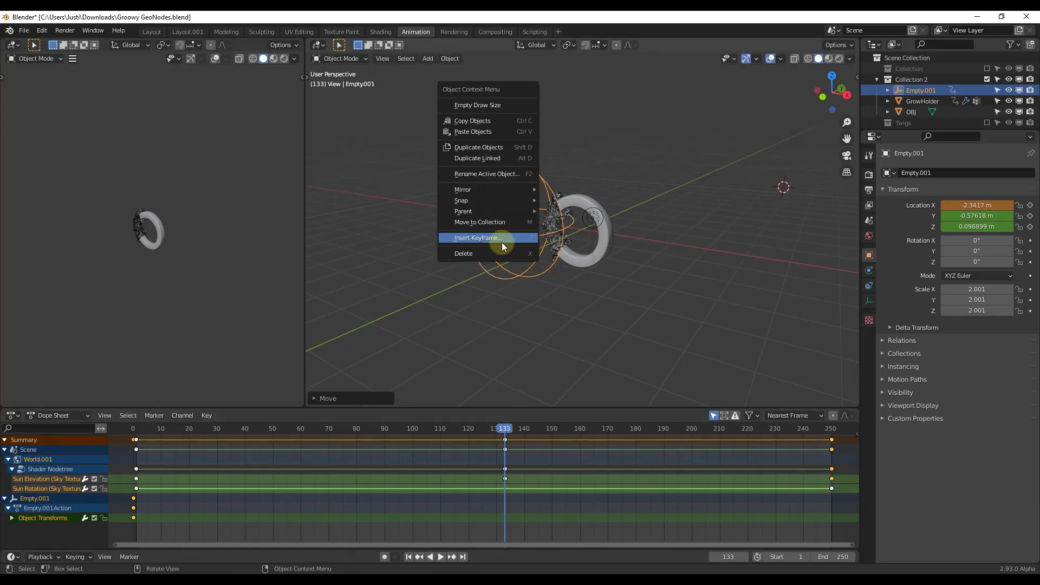
click(501, 240)
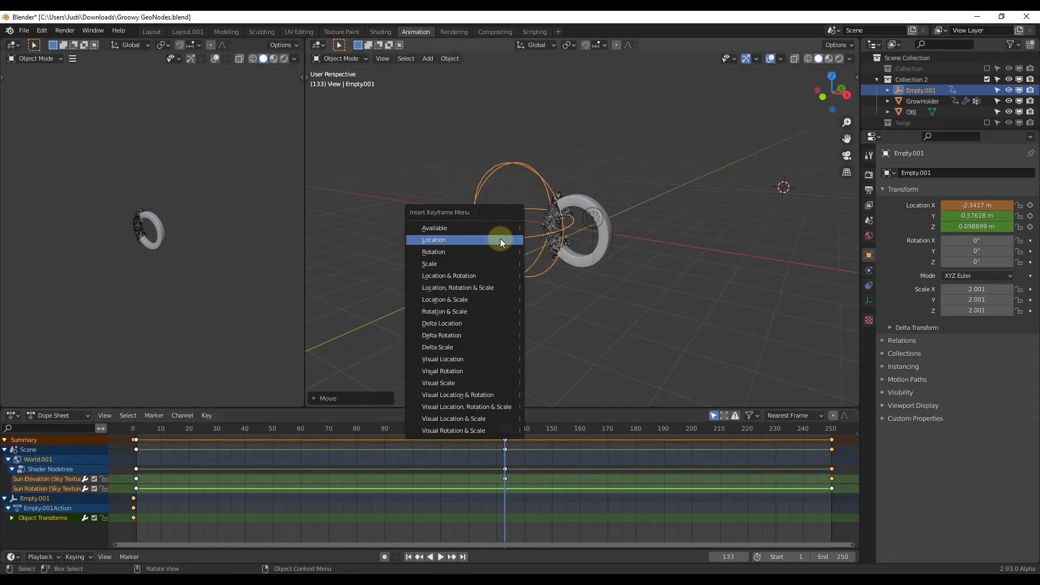
click(443, 240)
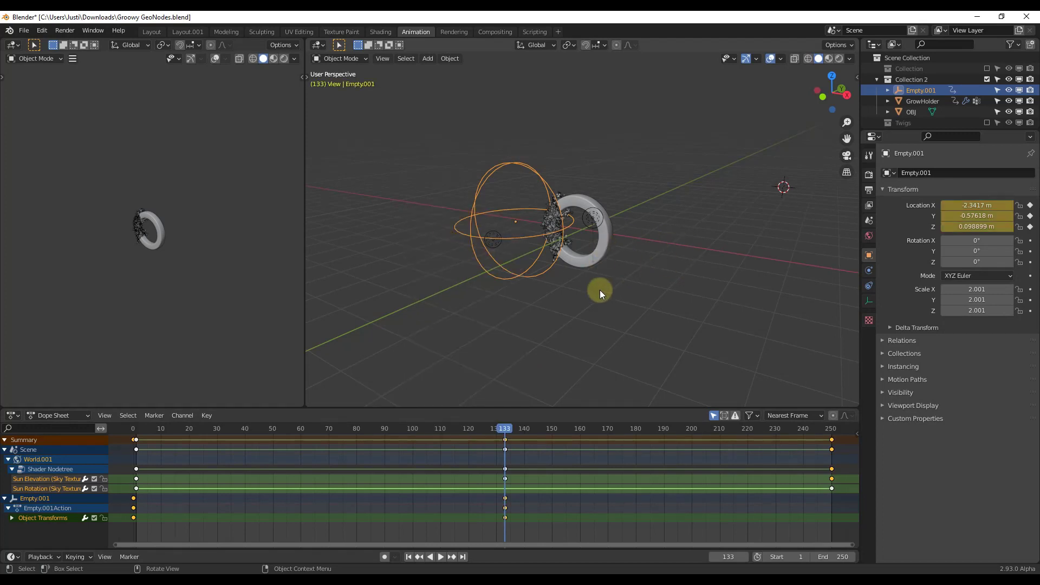
- Add a camera to the scene and look through it
middle_drag(698, 278, 569, 271)
scroll(568, 265, down, 2)
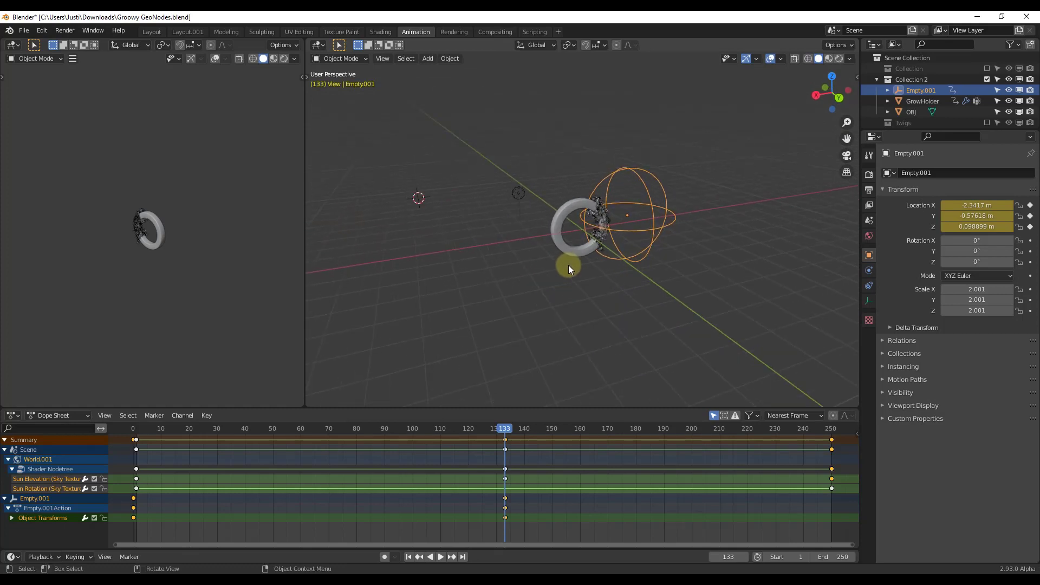
key(shift+a)
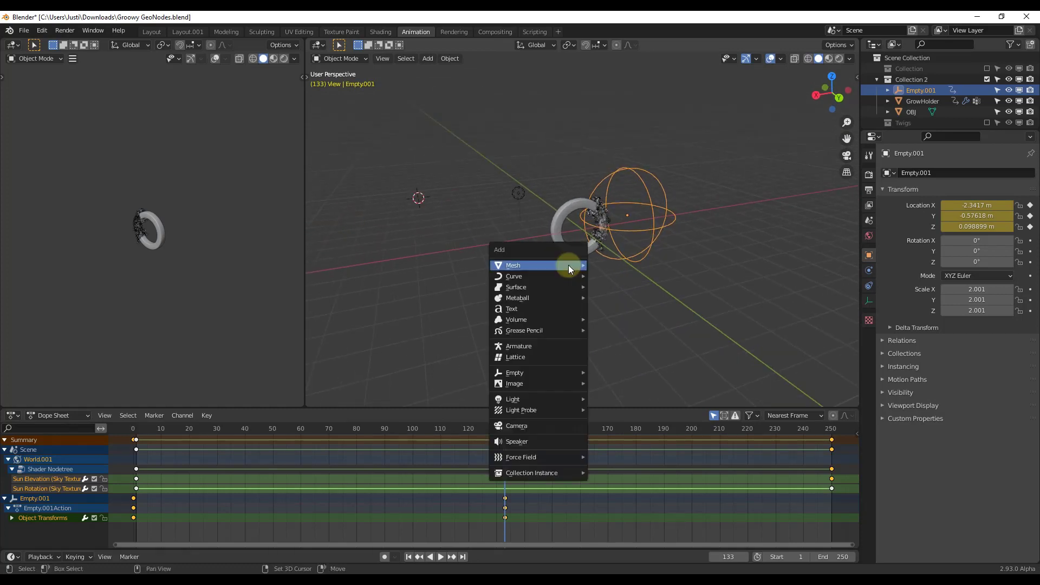
click(516, 425)
key(KP_0)
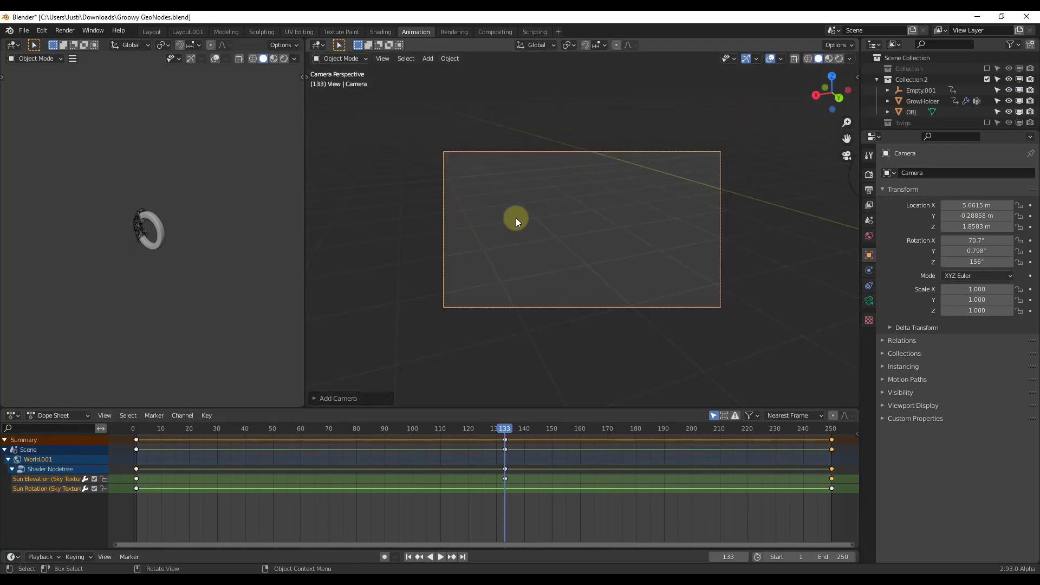
scroll(516, 218, down, 5)
scroll(579, 233, up, 3)
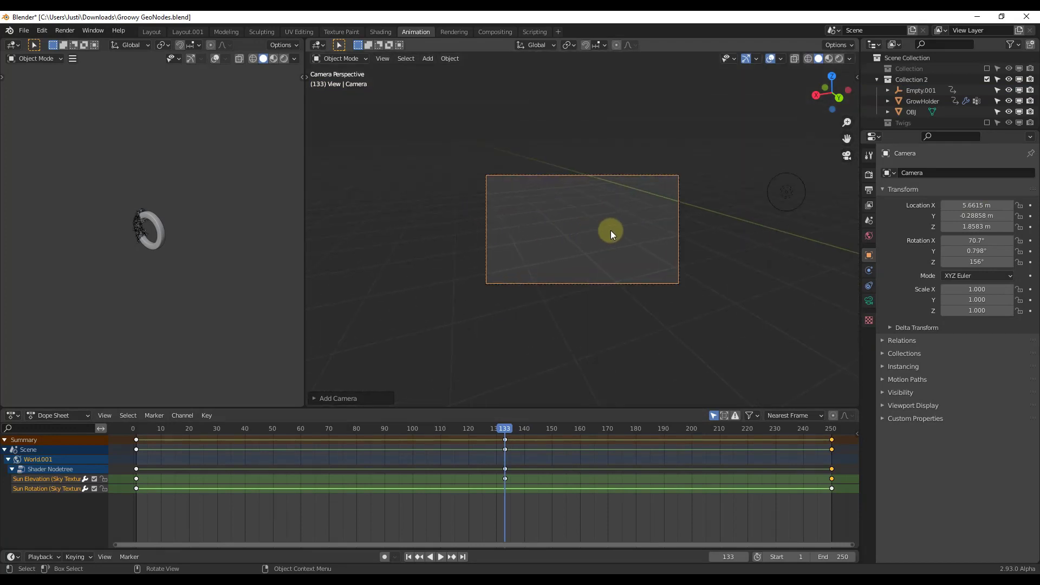
- Lock the camera to the view and frame the ring from about X 0.092 m, Y 7.768 m, Z 0.716 m
key(n)
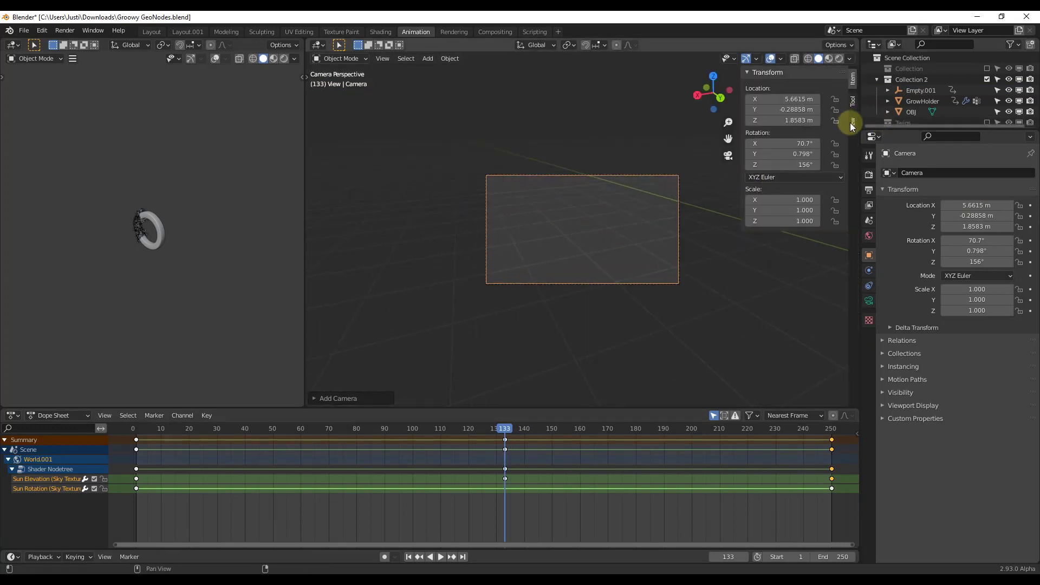
click(853, 124)
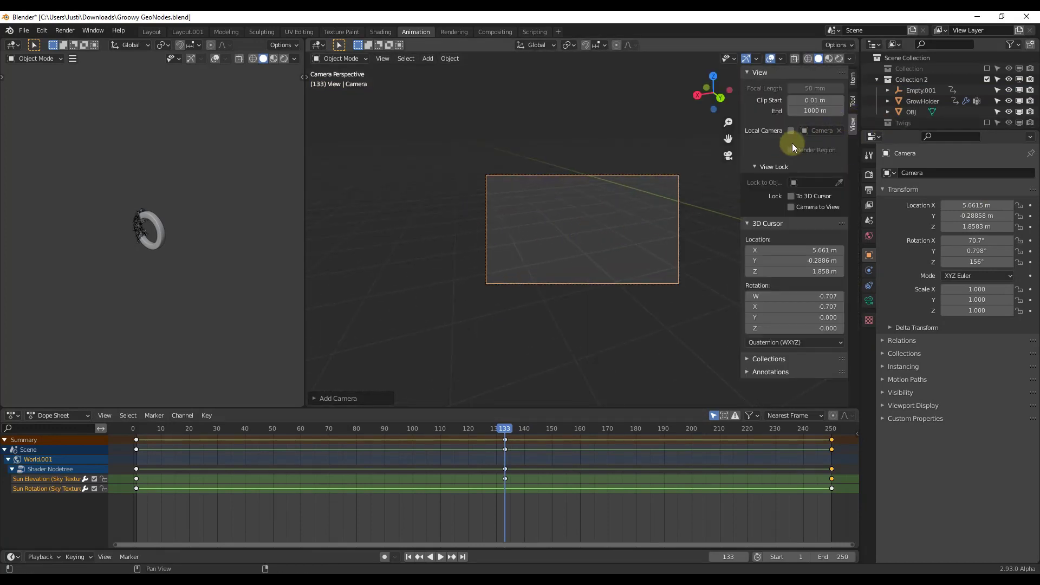
click(790, 207)
shift+middle_drag(569, 226, 630, 158)
click(716, 94)
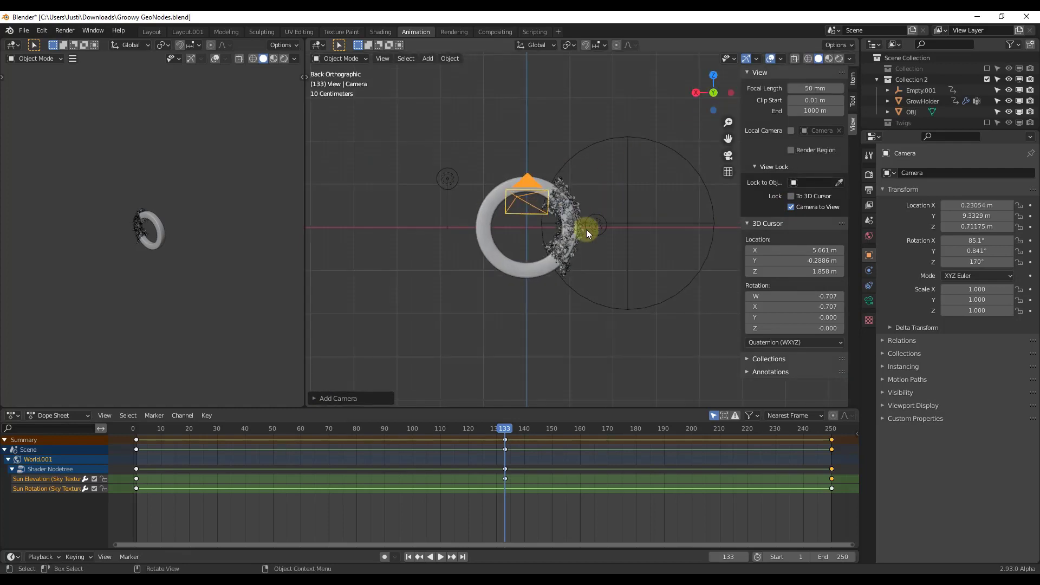
key(KP_0)
mouse_move(569, 217)
middle_down()
mouse_move(539, 230)
mouse_move(580, 224)
middle_up()
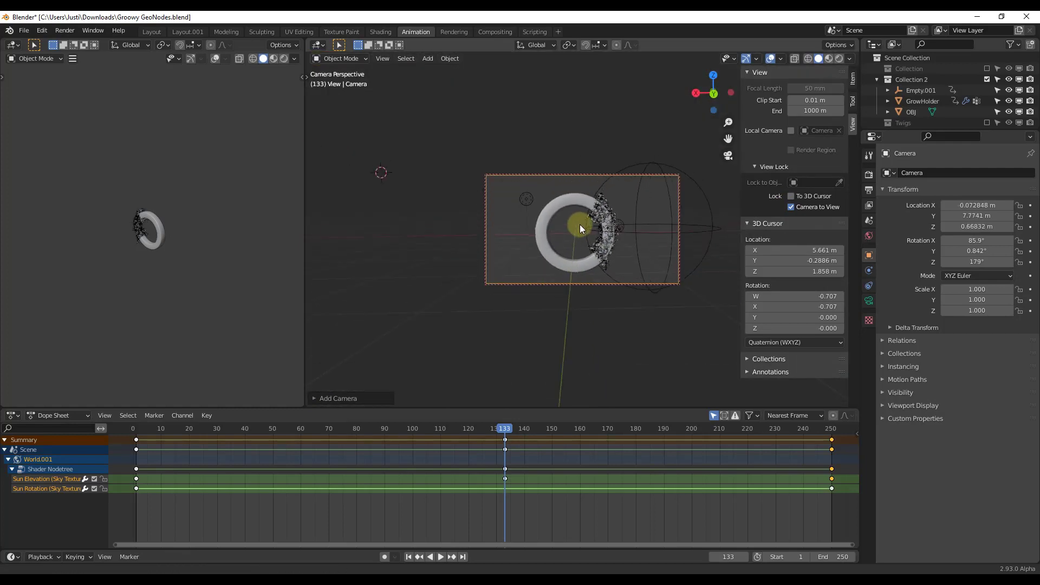
- Switch the camera view to rendered shading and play the animation from frame 0, stopping at about frame 175
click(839, 59)
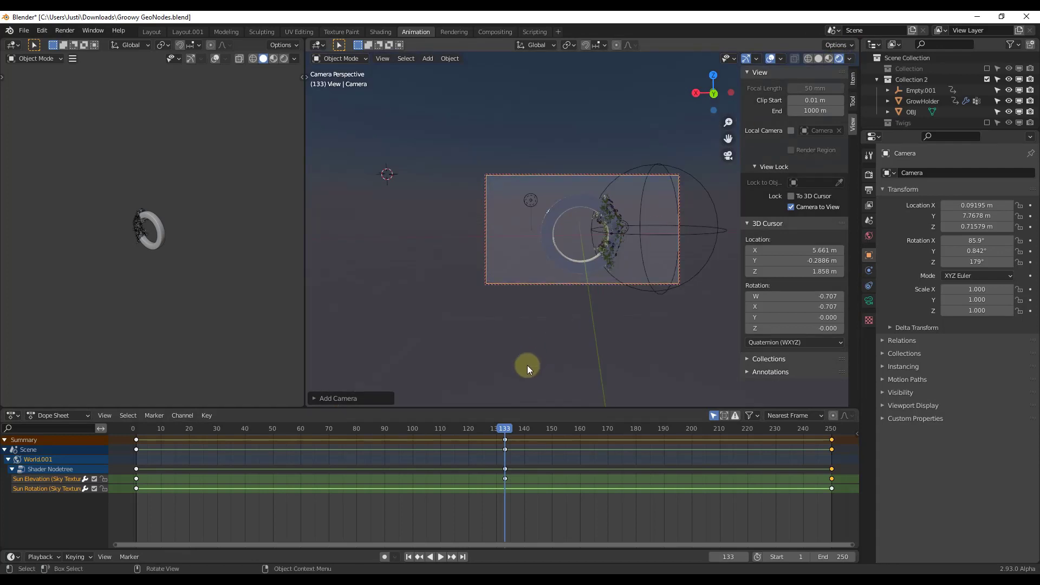
drag(512, 421, 130, 445)
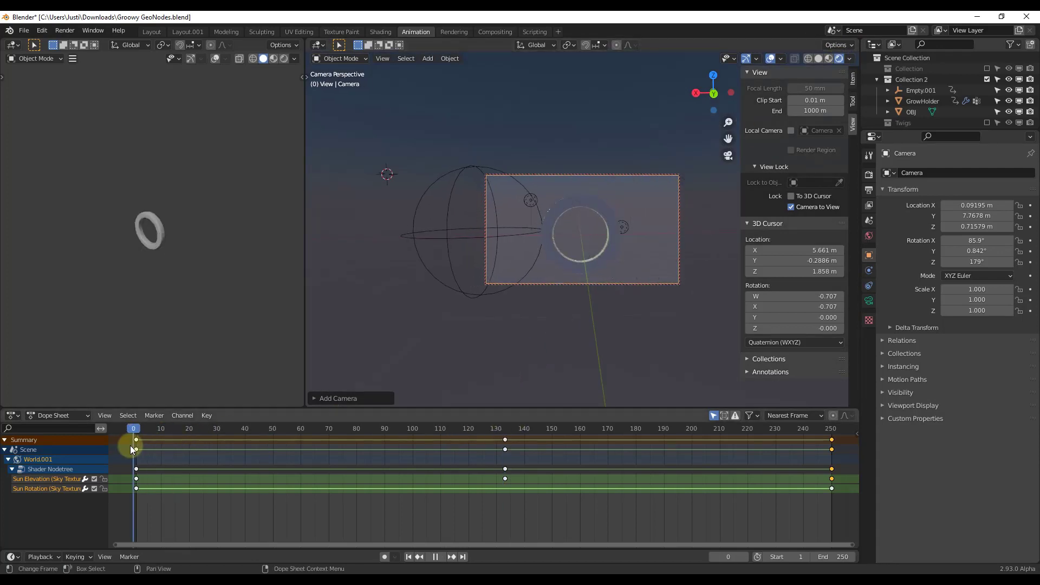
click(440, 557)
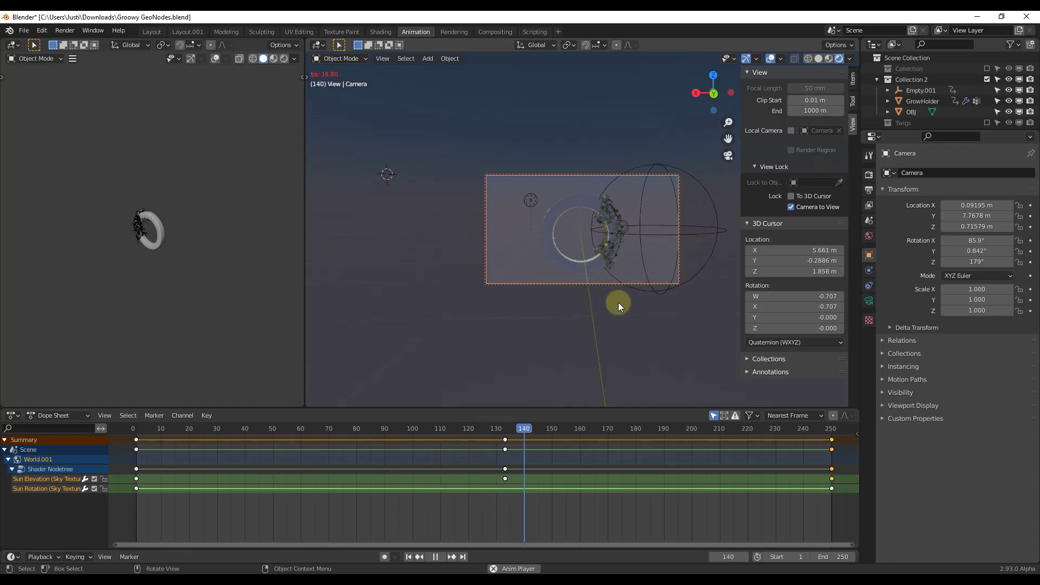
click(435, 557)
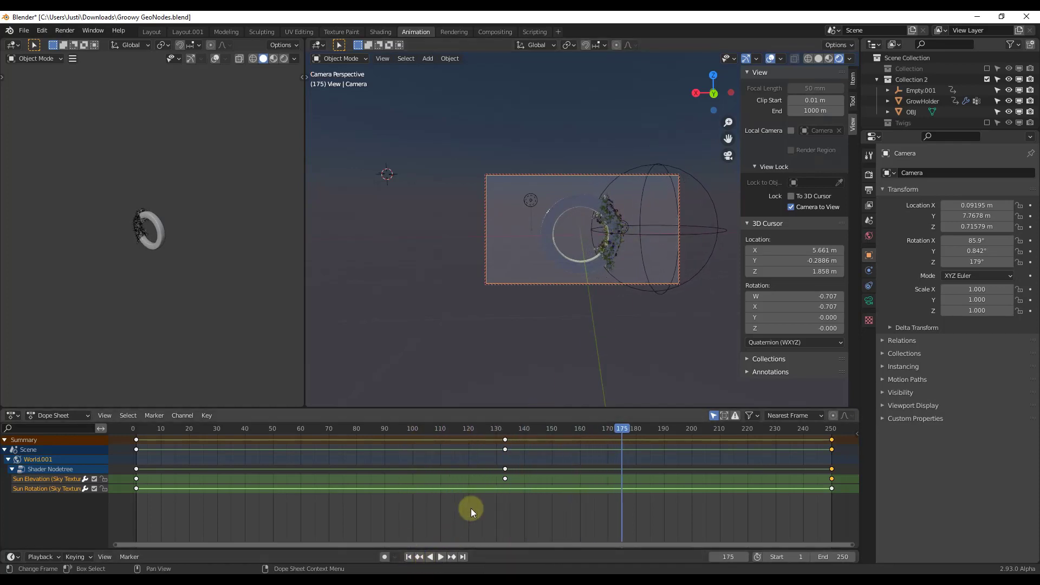